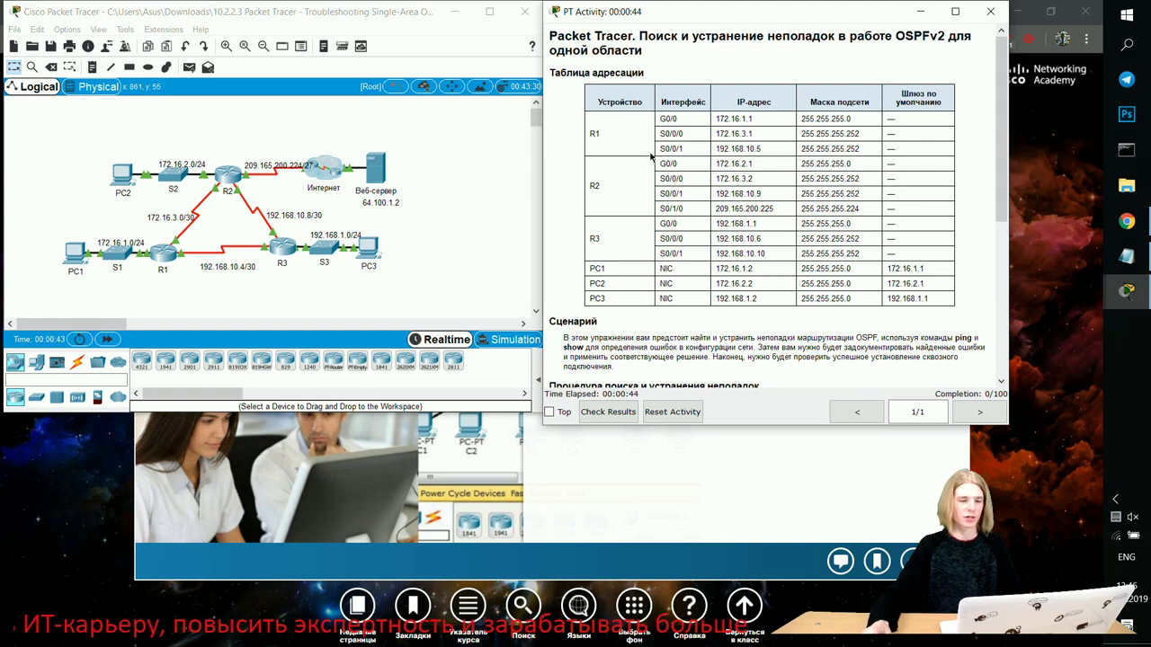
# - Open router R1's command line and enter privileged EXEC mode
pyautogui.scroll(-5, 715, 171)
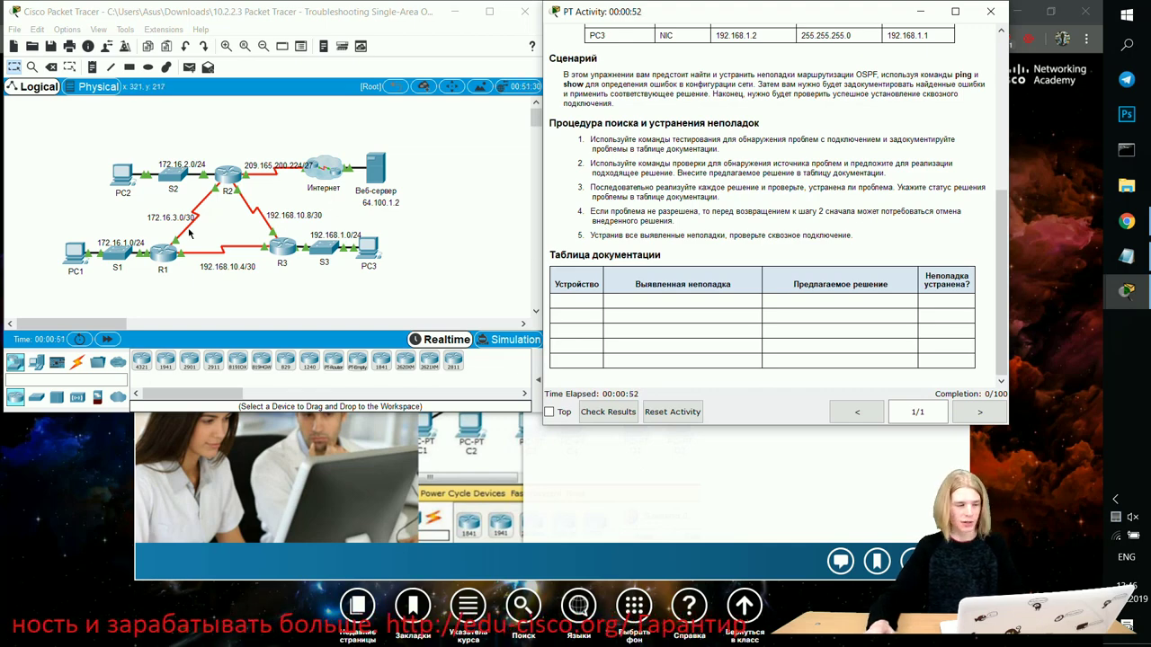
pyautogui.click(165, 257)
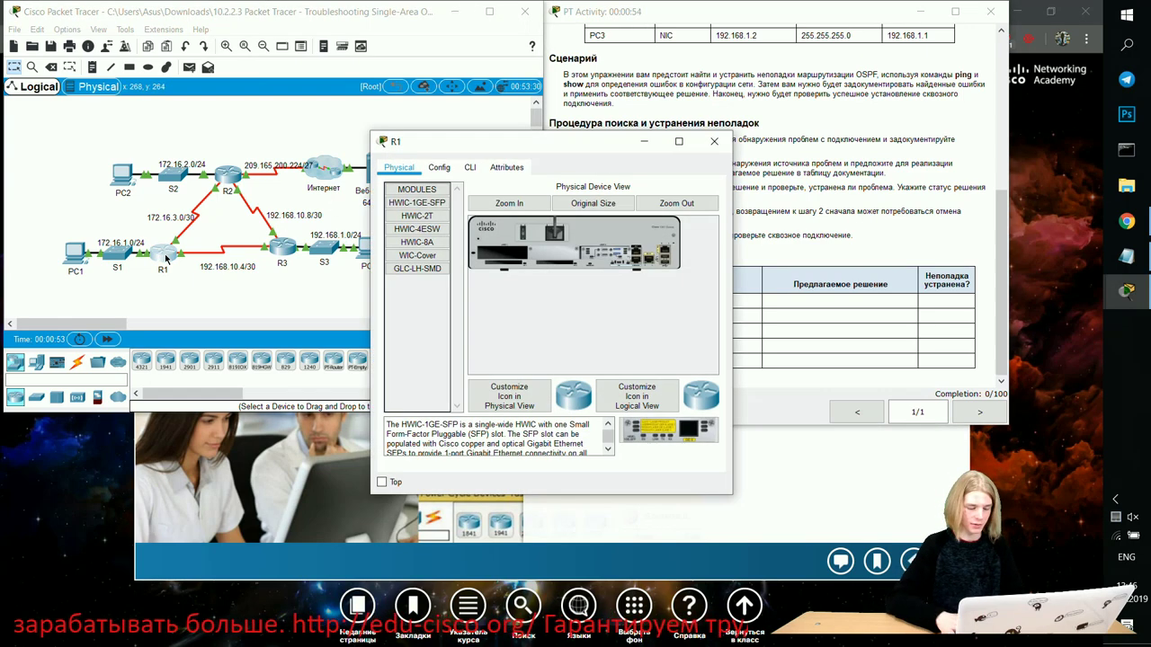
pyautogui.click(469, 168)
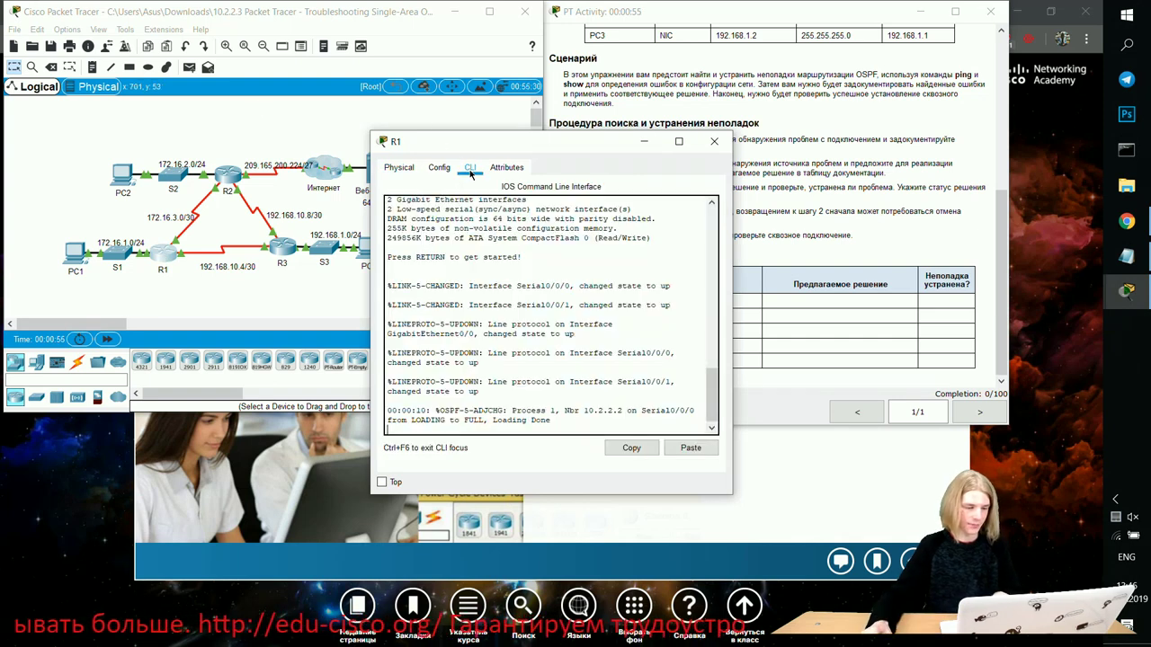
pyautogui.press('Return')
pyautogui.write('en')
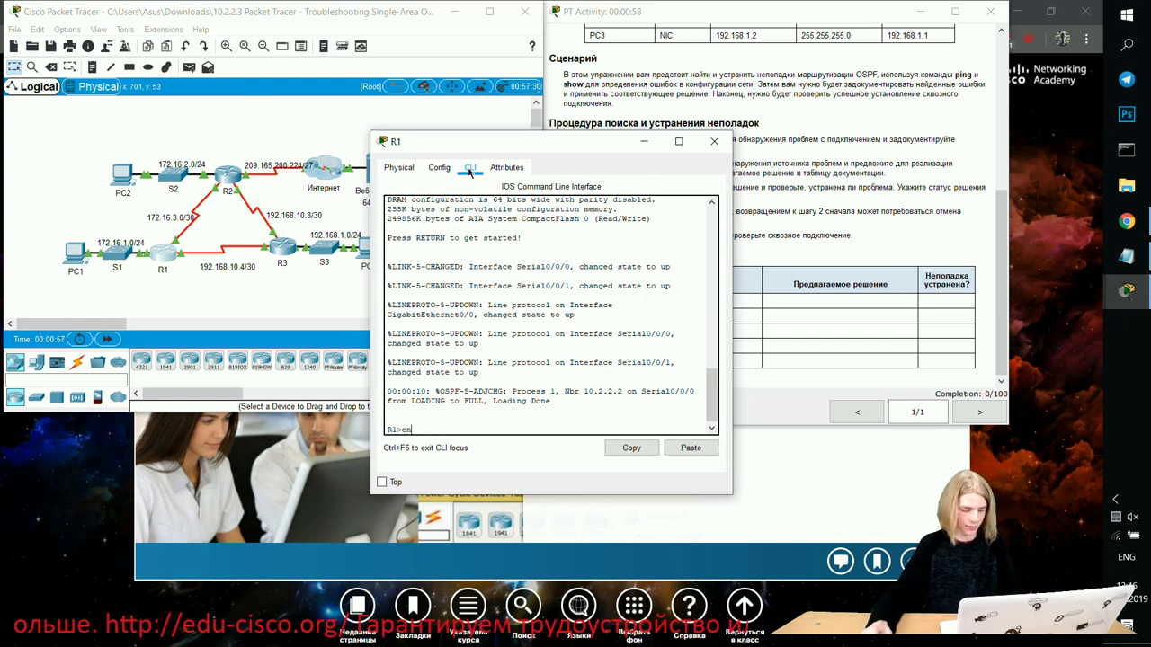
pyautogui.press('Return')
# - Show R1's full running configuration and examine the network statements under router ospf 1
pyautogui.write('sh')
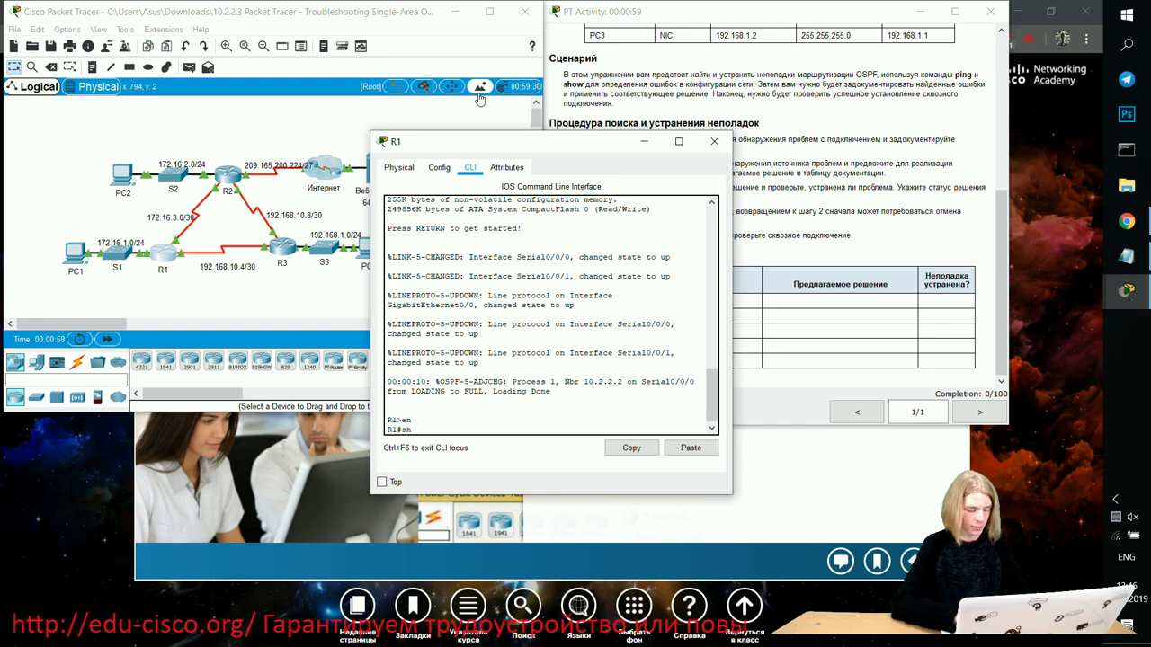
pyautogui.write('ow run')
pyautogui.press('Return')
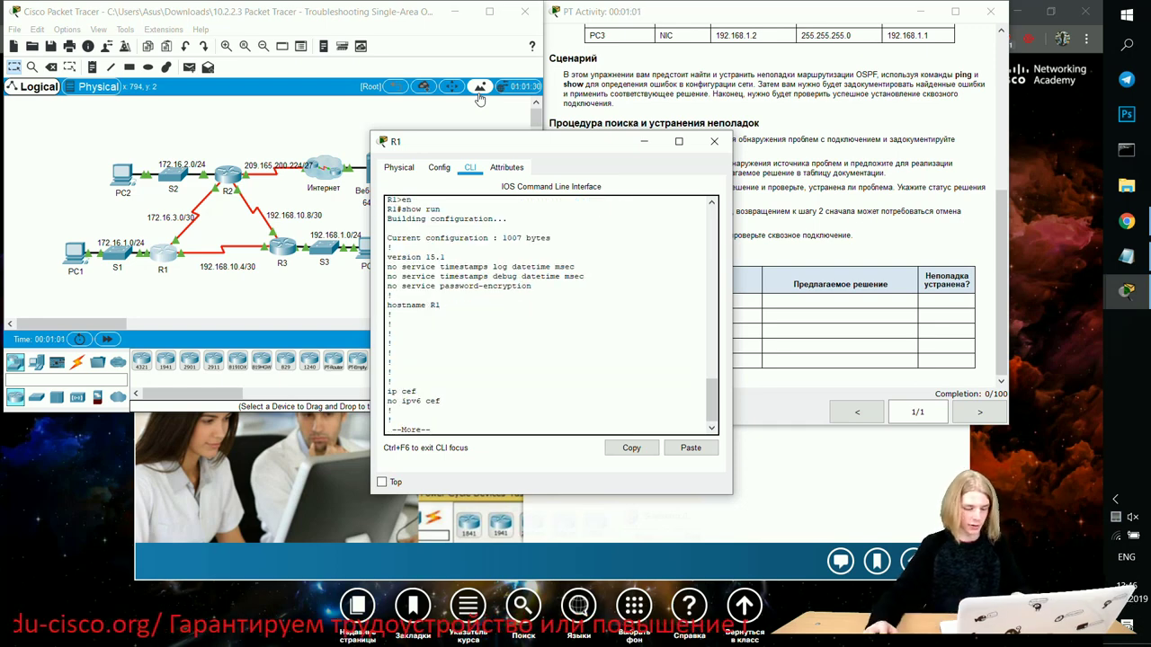
pyautogui.press('Return')
pyautogui.press('Return')
pyautogui.press('Return')
pyautogui.press('Return')
pyautogui.press('Return')
pyautogui.press('Return')
pyautogui.press('Return')
pyautogui.press('Return')
pyautogui.press('Return')
pyautogui.press('Return')
pyautogui.press('Return')
pyautogui.press('Return')
pyautogui.press('Return')
pyautogui.press('Return')
pyautogui.press('Return')
pyautogui.press('Return')
pyautogui.press('Return')
pyautogui.press('Return')
pyautogui.press('Return')
pyautogui.press('Return')
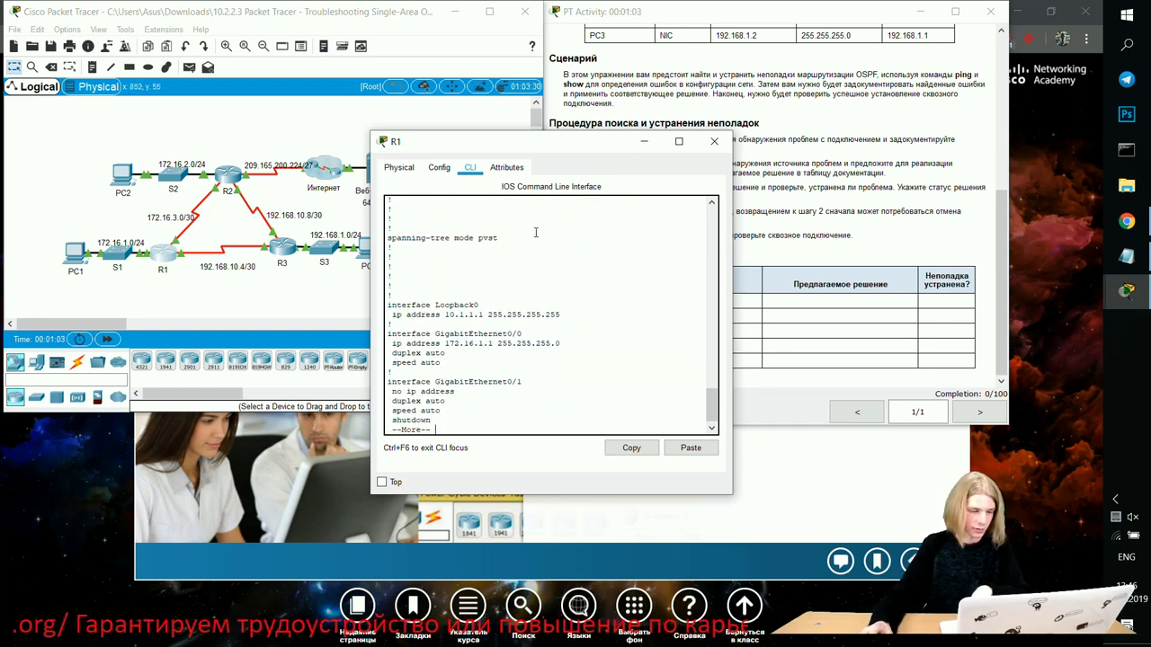
pyautogui.press('Return')
pyautogui.press('Return')
pyautogui.press('Return')
pyautogui.press('Return')
pyautogui.press('Return')
pyautogui.press('Return')
pyautogui.press('Return')
pyautogui.press('Return')
pyautogui.press('Return')
pyautogui.press('Return')
pyautogui.press('Return')
pyautogui.press('Return')
pyautogui.press('Return')
pyautogui.press('Return')
pyautogui.press('Return')
pyautogui.press('Return')
pyautogui.press('Return')
pyautogui.press('Return')
pyautogui.press('Return')
pyautogui.press('Return')
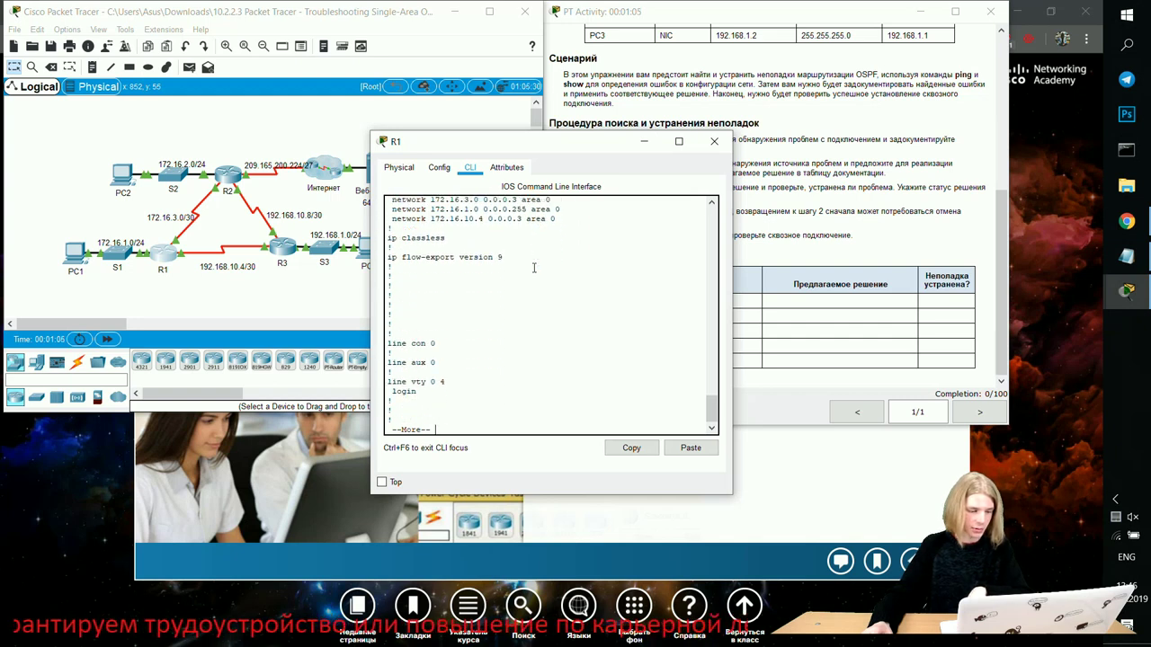
pyautogui.press('Return')
pyautogui.press('Return')
pyautogui.press('Return')
pyautogui.press('Return')
pyautogui.scroll(5, 517, 300)
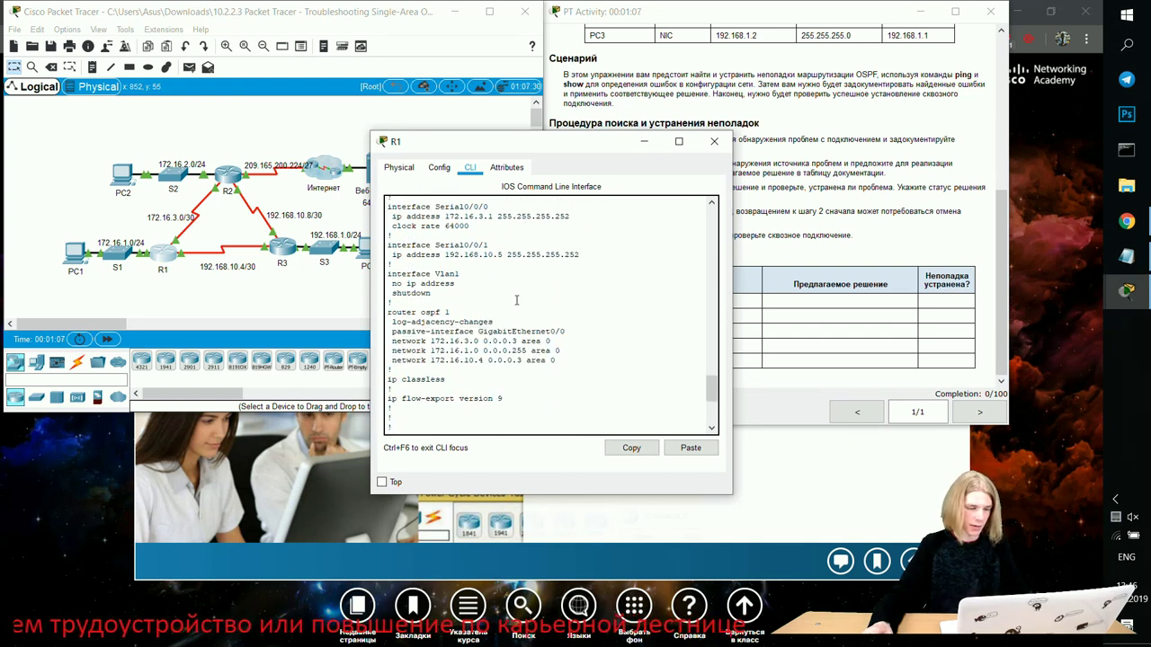
pyautogui.moveTo(389, 312); pyautogui.dragTo(448, 312)
pyautogui.click(391, 310)
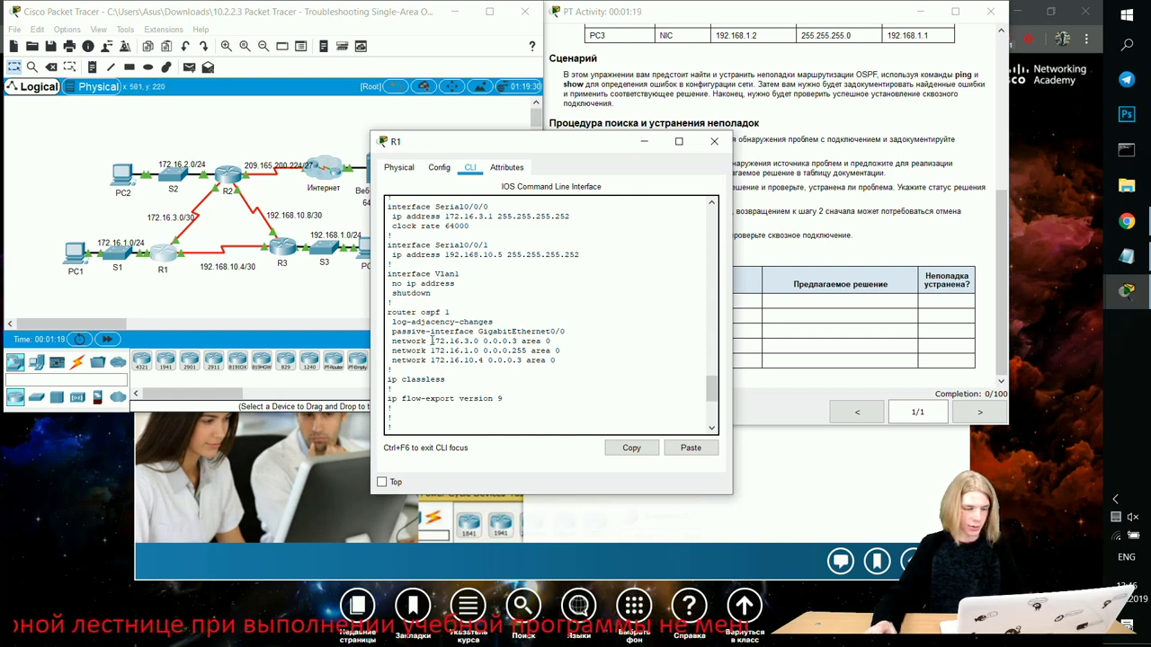
pyautogui.moveTo(430, 341); pyautogui.dragTo(460, 342)
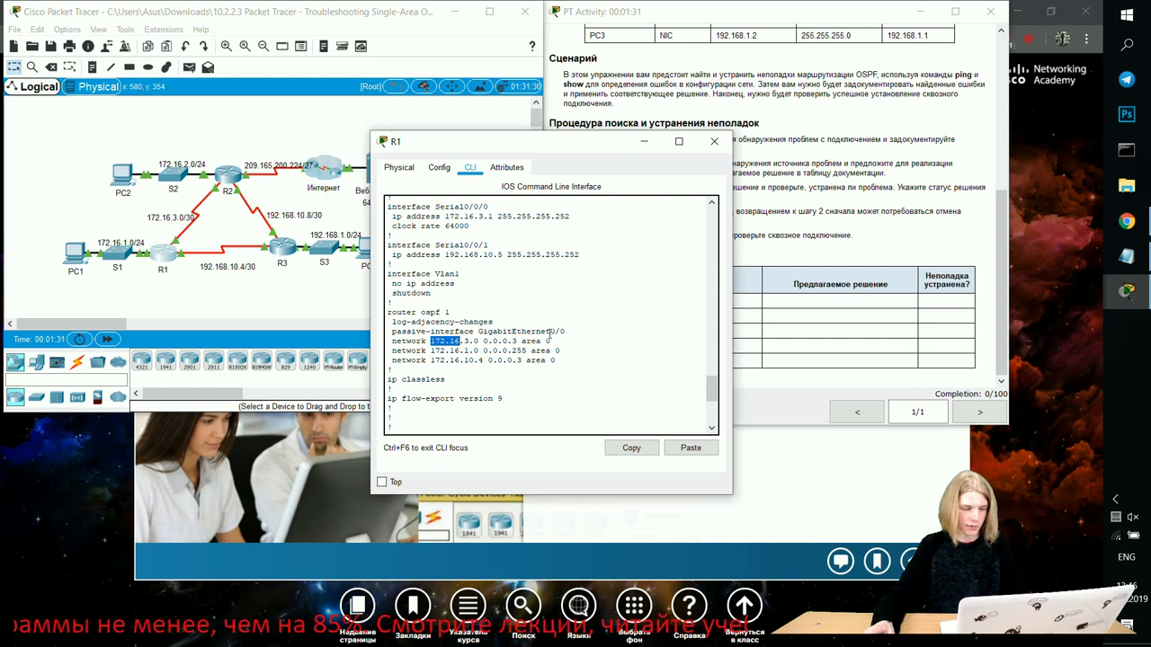
# - Enter global configuration mode on R1 and open the configuration of OSPF process 1
pyautogui.press('Return')
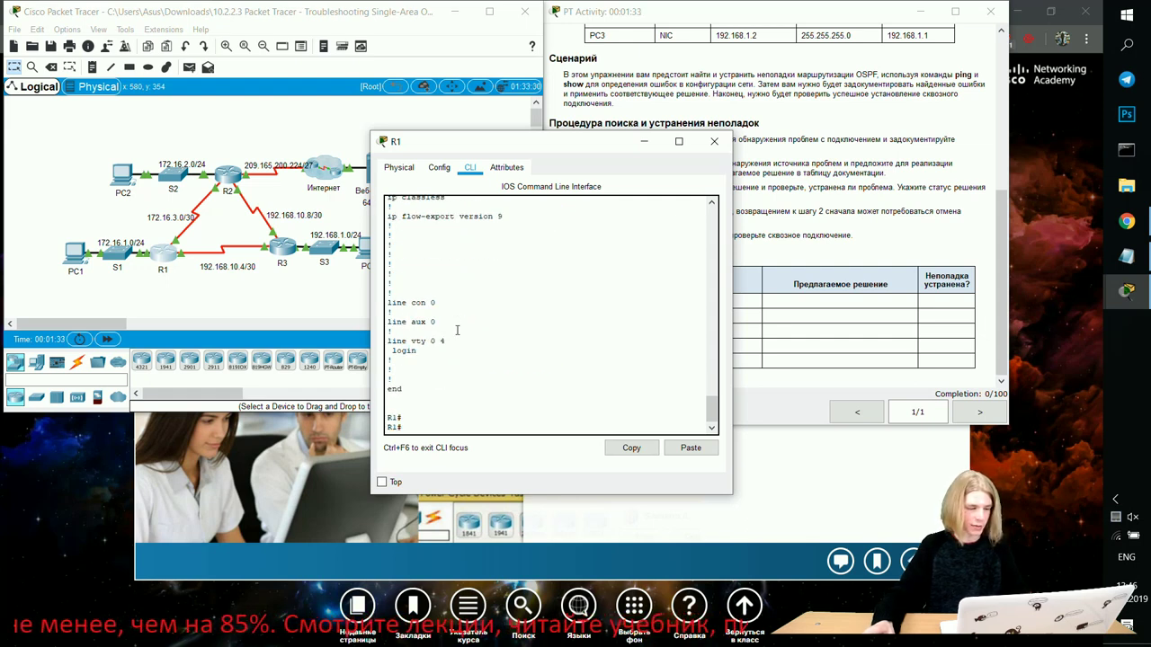
pyautogui.write('co')
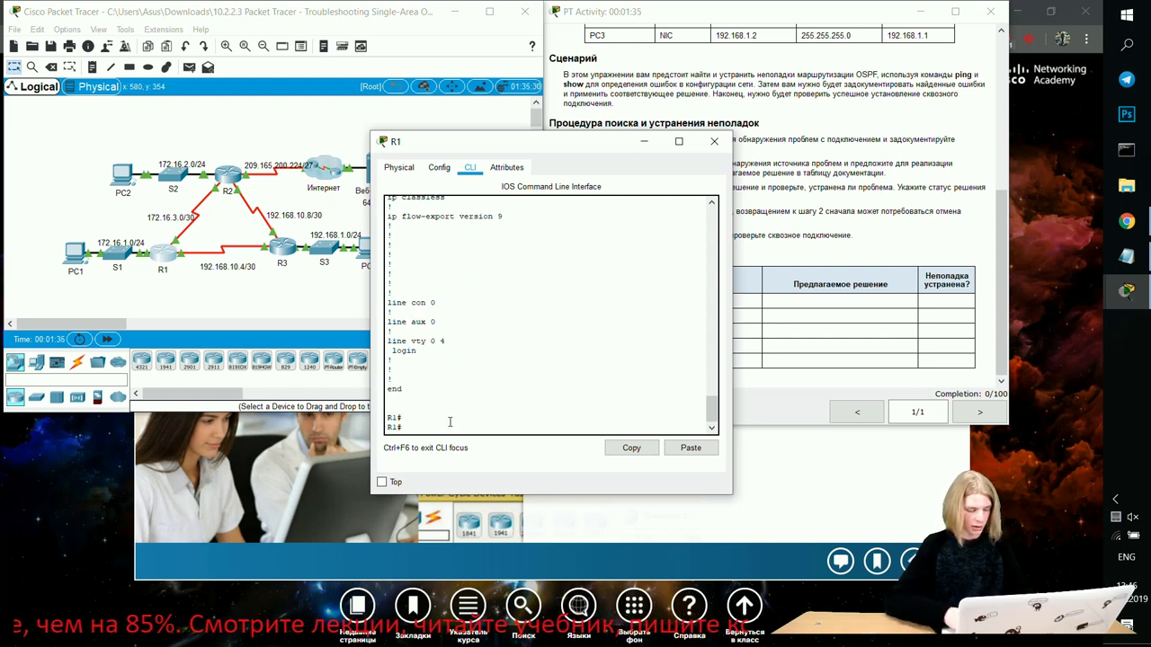
pyautogui.write('nf t')
pyautogui.press('Return')
pyautogui.scroll(8, 476, 396)
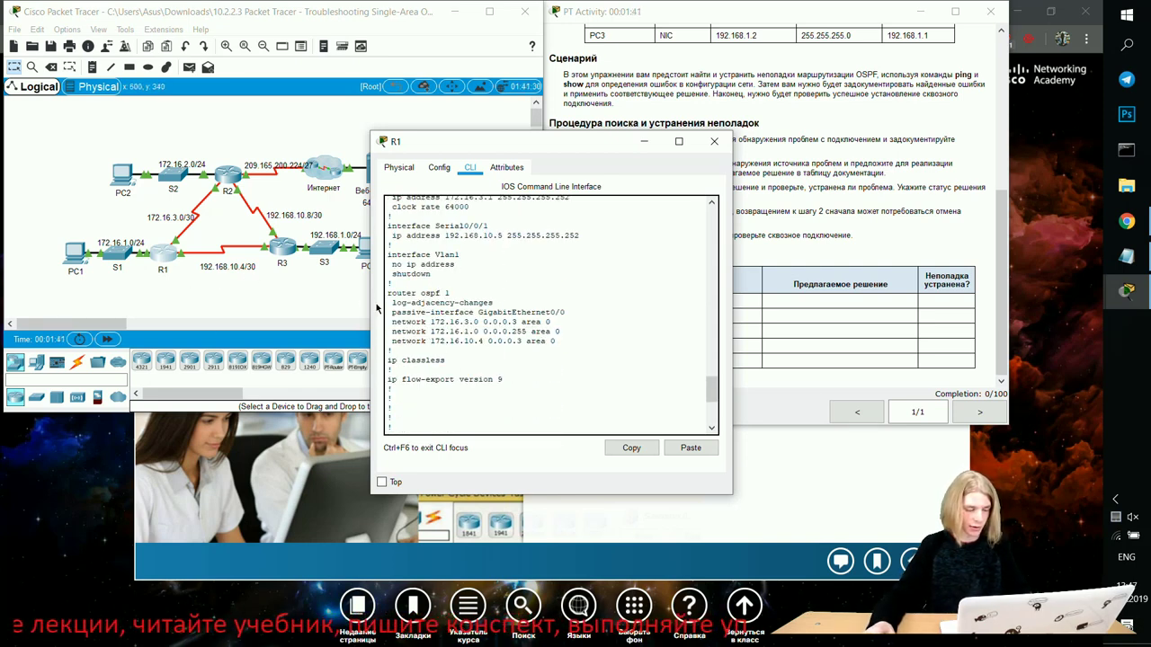
pyautogui.write('conf t')
pyautogui.press('Return')
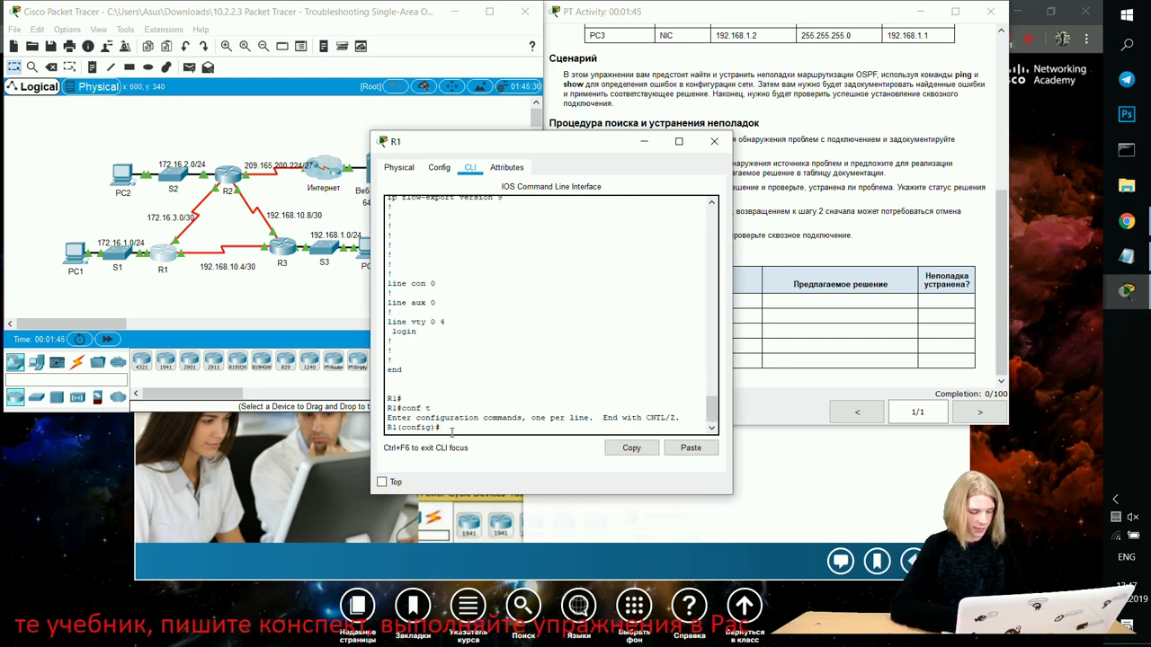
pyautogui.write('rou')
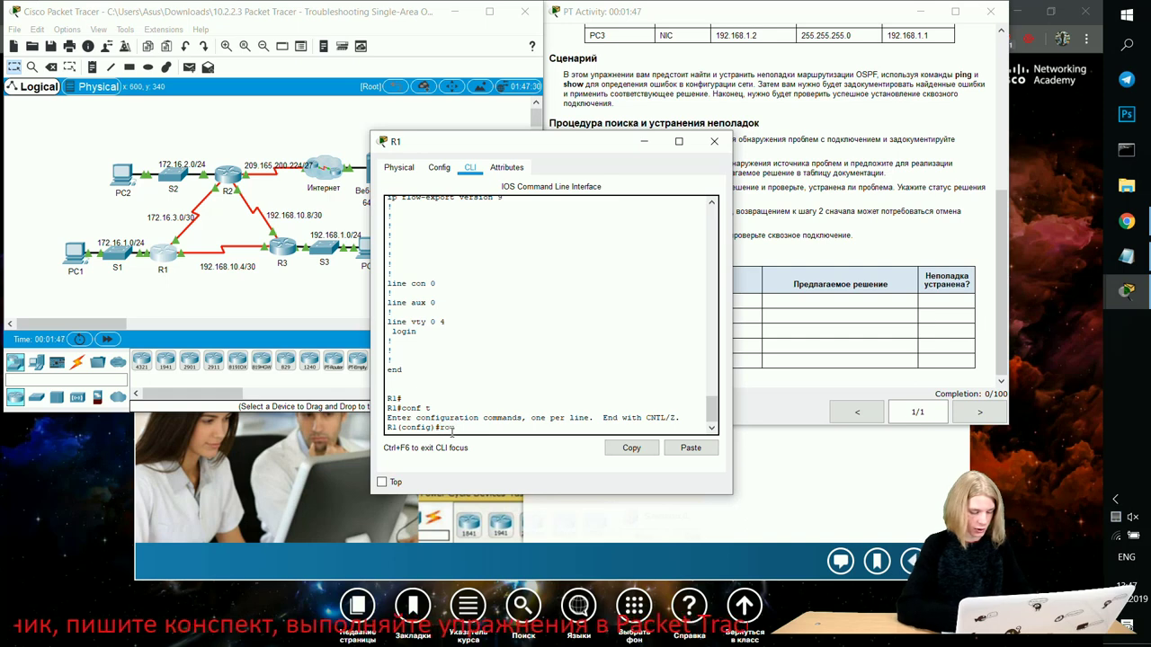
pyautogui.write('ter')
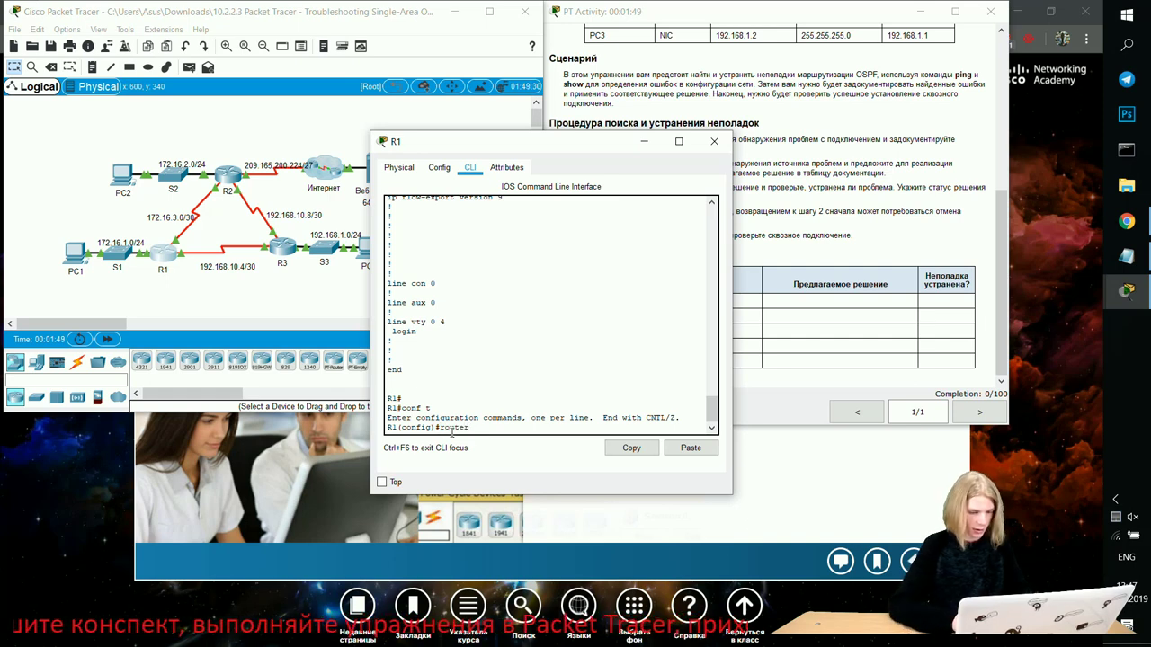
pyautogui.write(' os')
pyautogui.press('Tab')
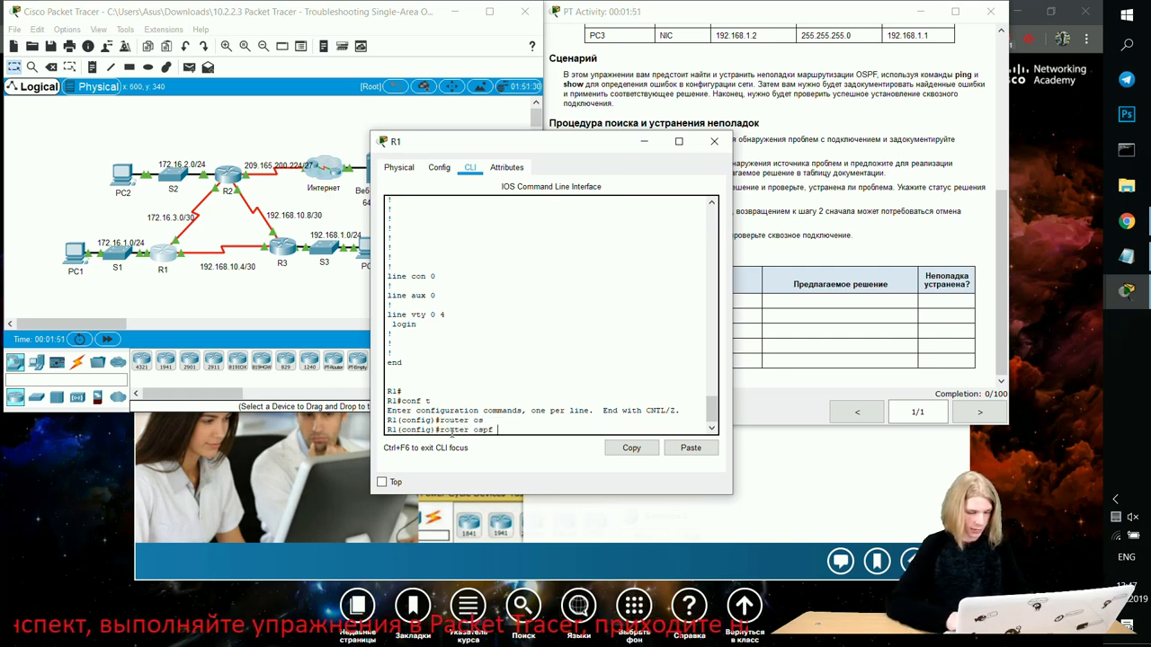
pyautogui.write('1')
pyautogui.press('Return')
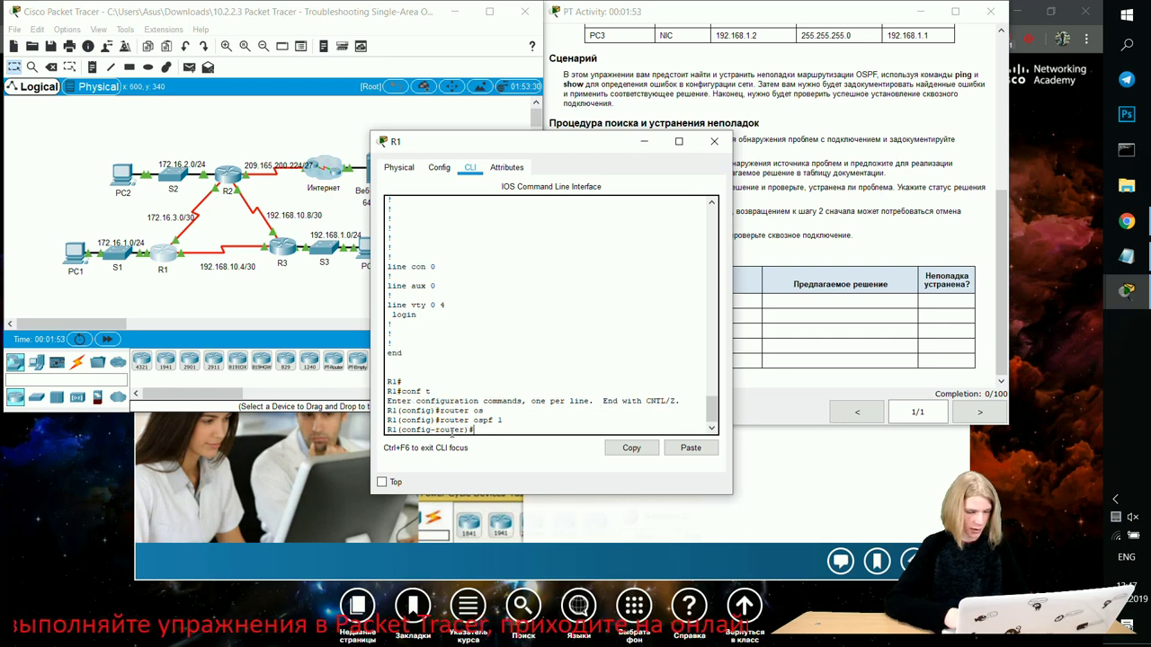
# - Remove the OSPF statement network 172.16.10.4 0.0.0.3 area 0 from R1, reusing the text from the displayed configuration
pyautogui.write('no network')
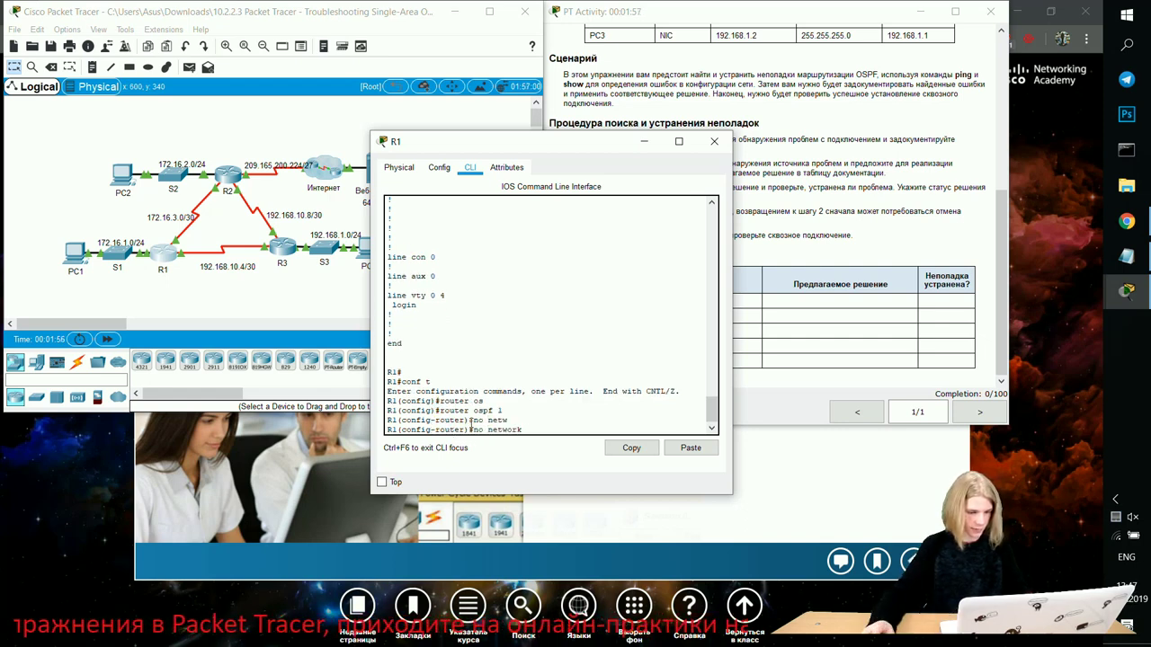
pyautogui.scroll(10, 485, 384)
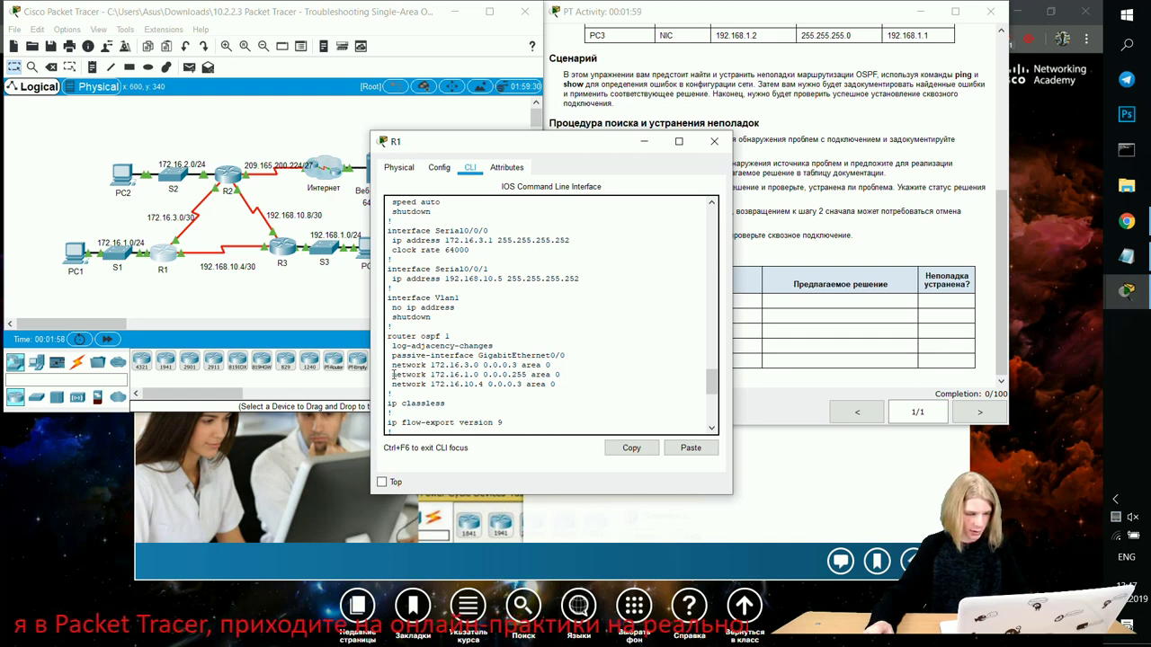
pyautogui.moveTo(431, 374); pyautogui.dragTo(561, 384)
pyautogui.click(442, 391)
pyautogui.click(631, 447)
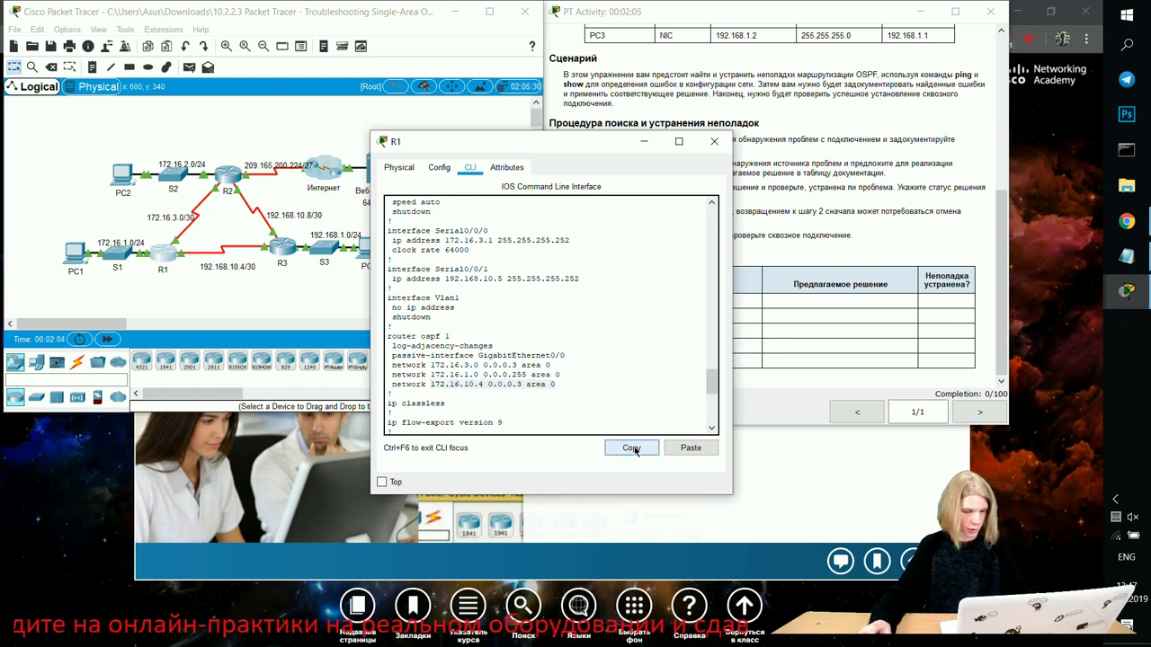
pyautogui.scroll(-9, 539, 418)
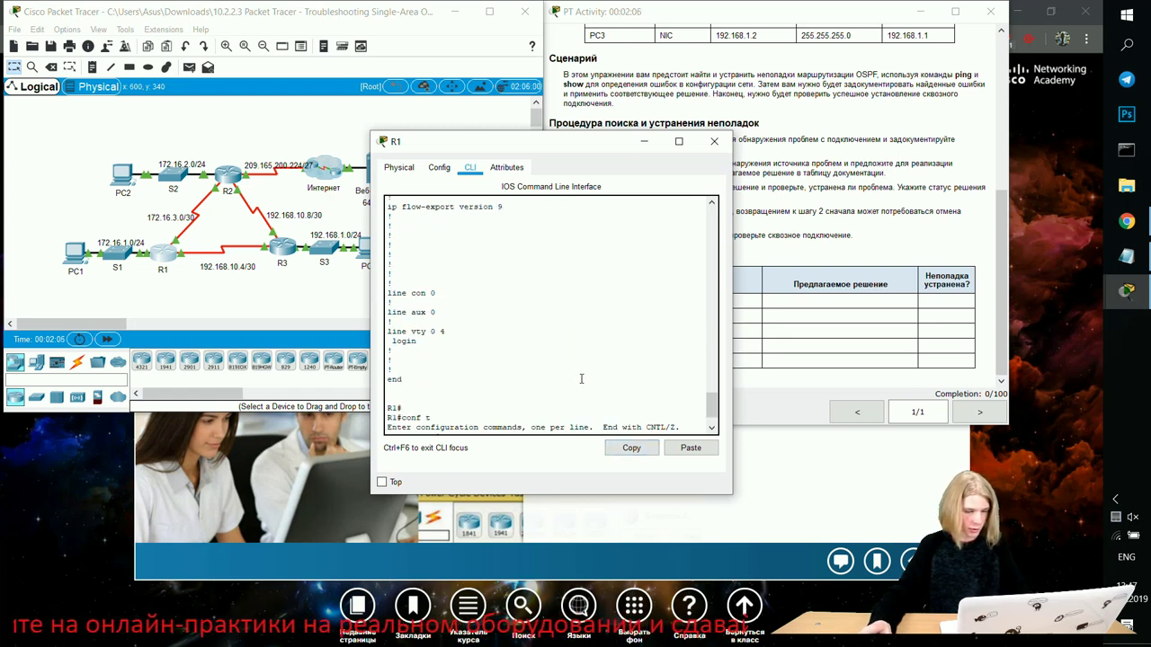
pyautogui.click(690, 447)
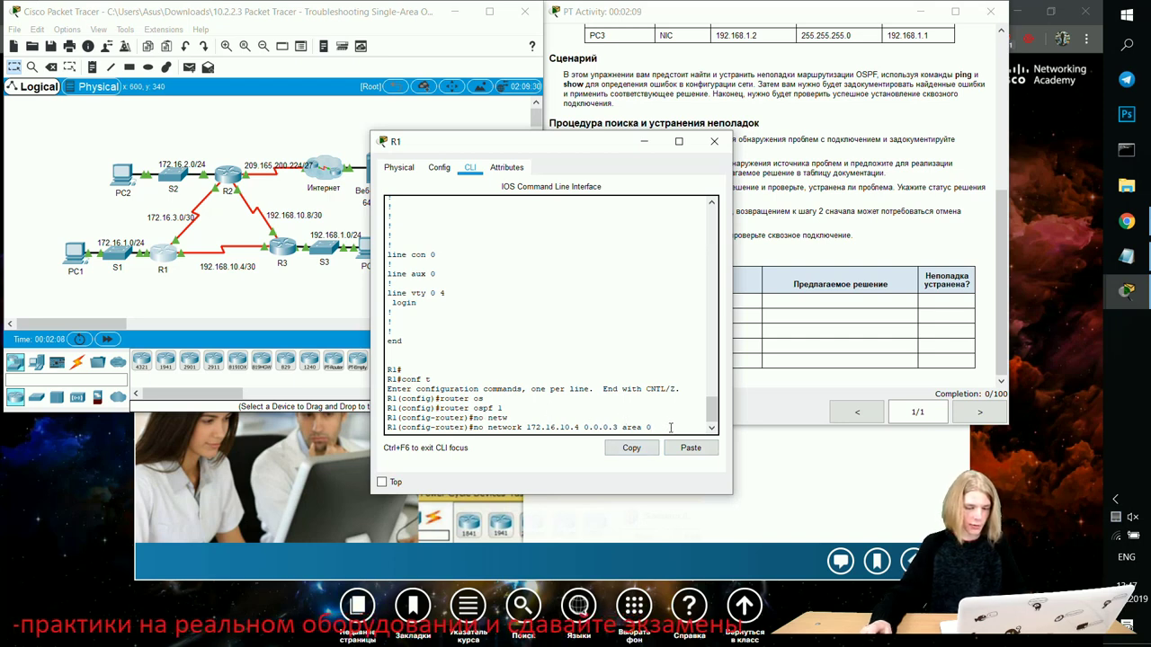
pyautogui.moveTo(650, 428); pyautogui.dragTo(491, 428)
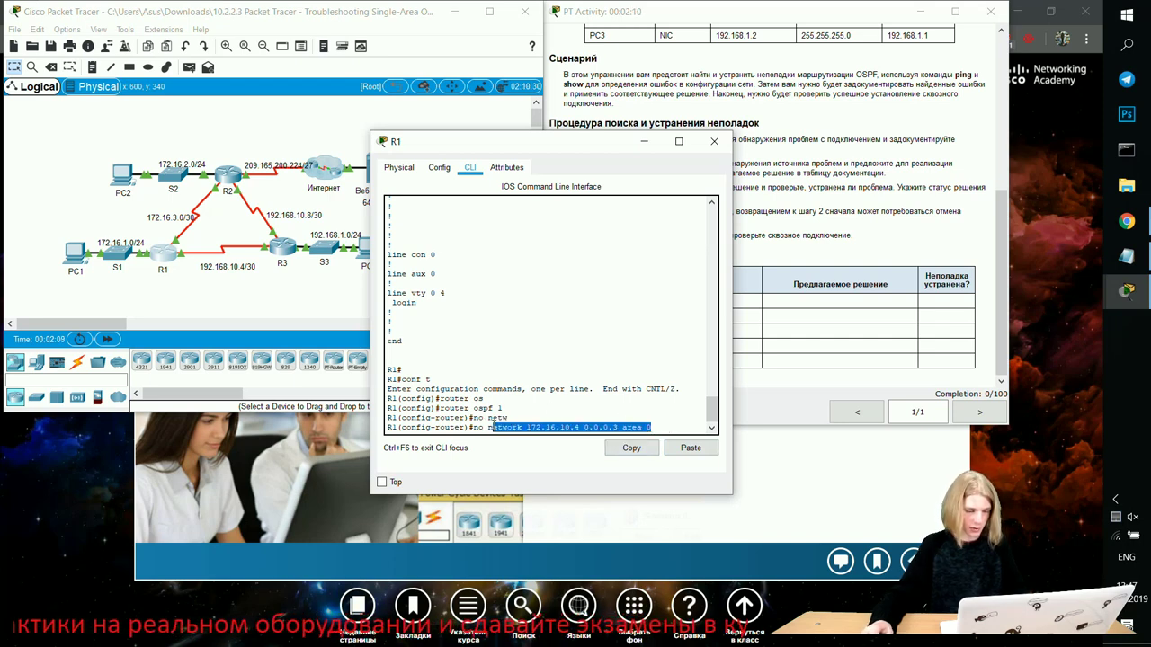
pyautogui.click(633, 448)
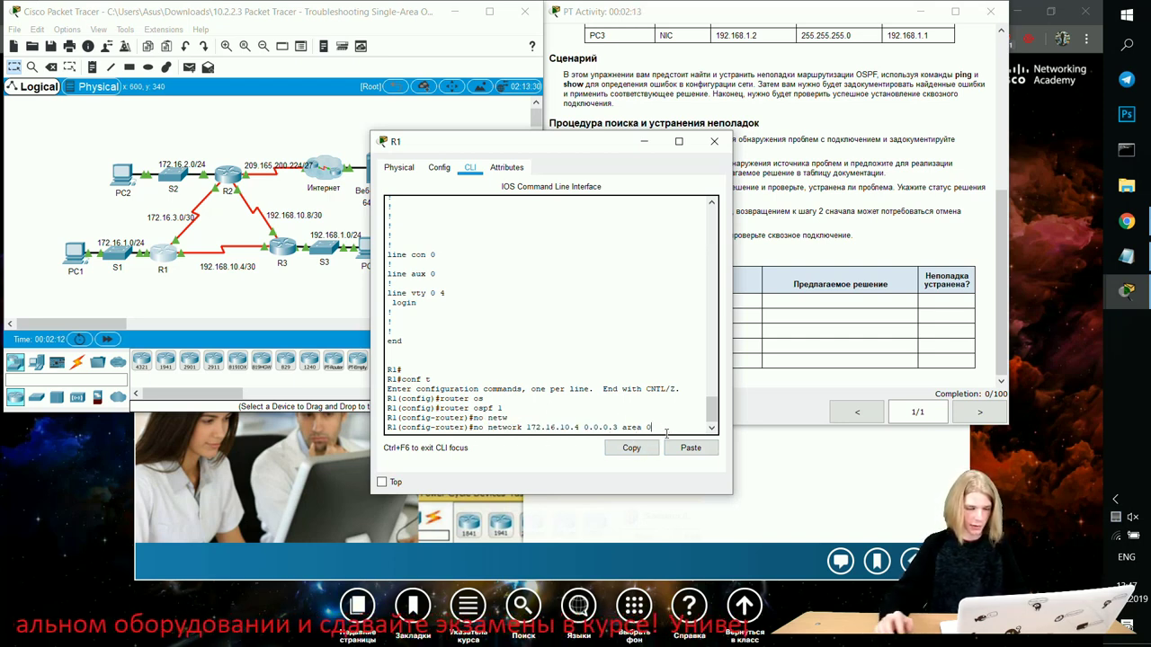
pyautogui.press('Return')
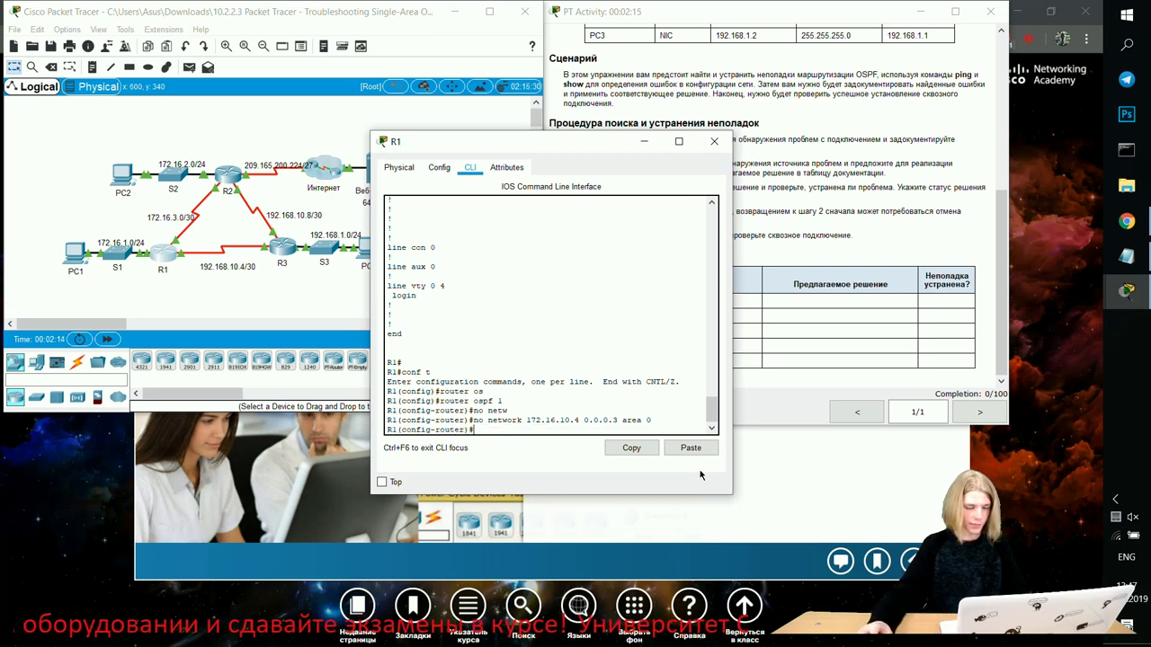
# - Add network 192.168.10.4 0.0.0.3 area 0 to R1's OSPF process by editing the recalled command
pyautogui.press('Up')
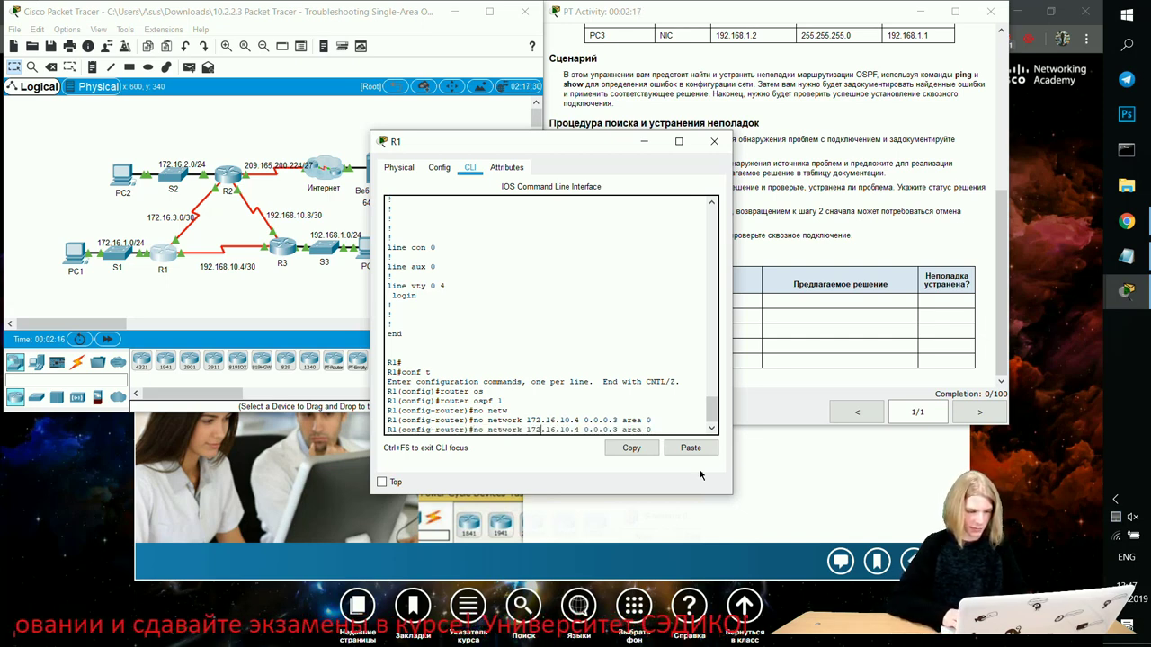
pyautogui.hotkey('ctrl', 'a')
pyautogui.press('Delete')
pyautogui.press('Delete')
pyautogui.press('Delete')
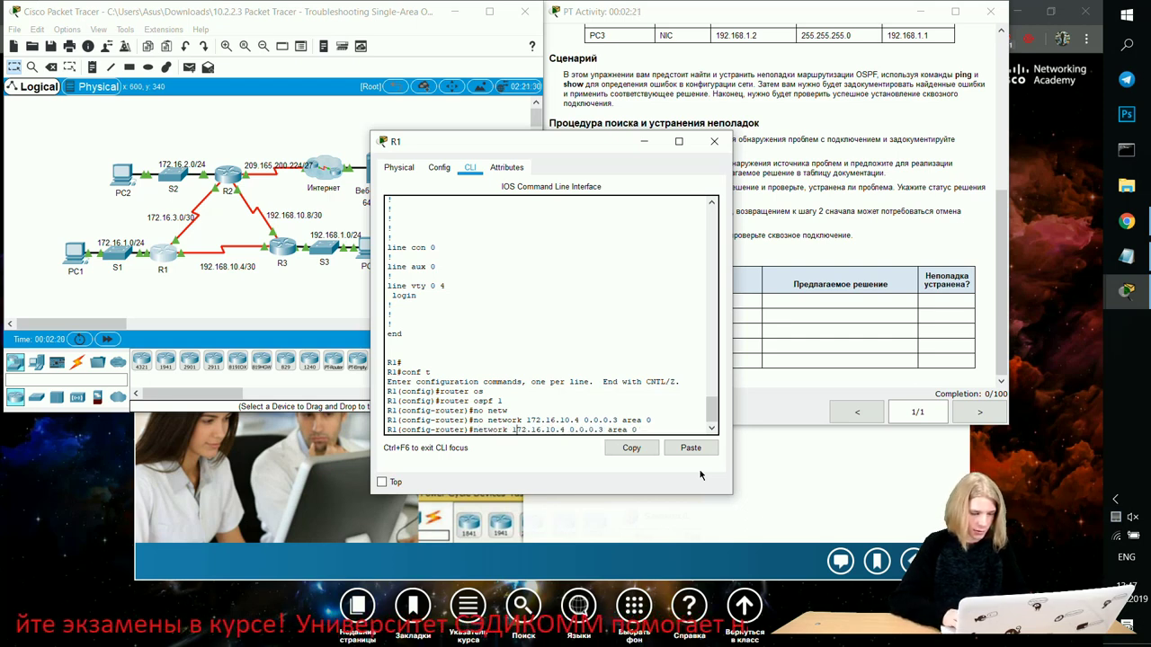
pyautogui.press('Delete')
pyautogui.write('92.16')
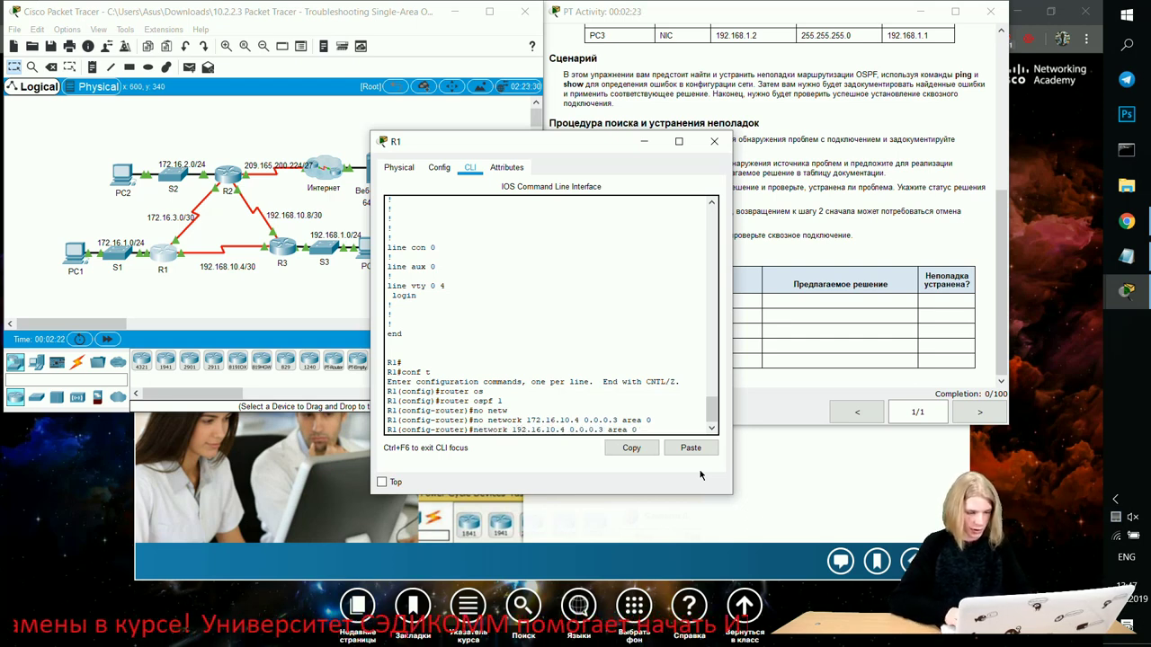
pyautogui.write('8')
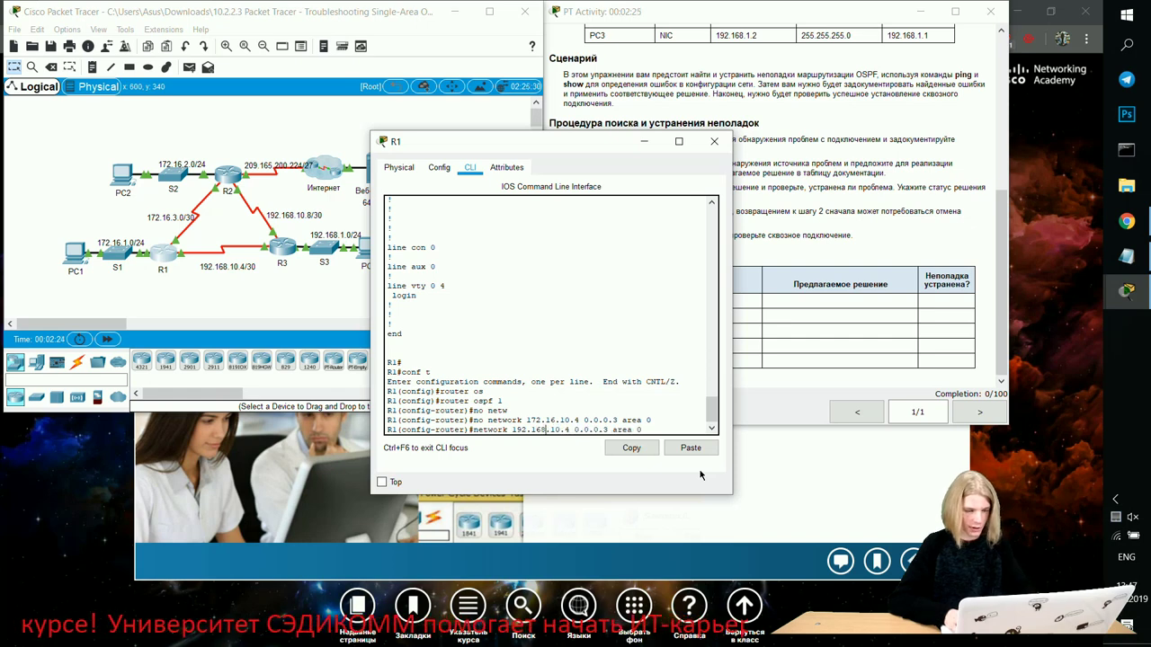
pyautogui.press('Return')
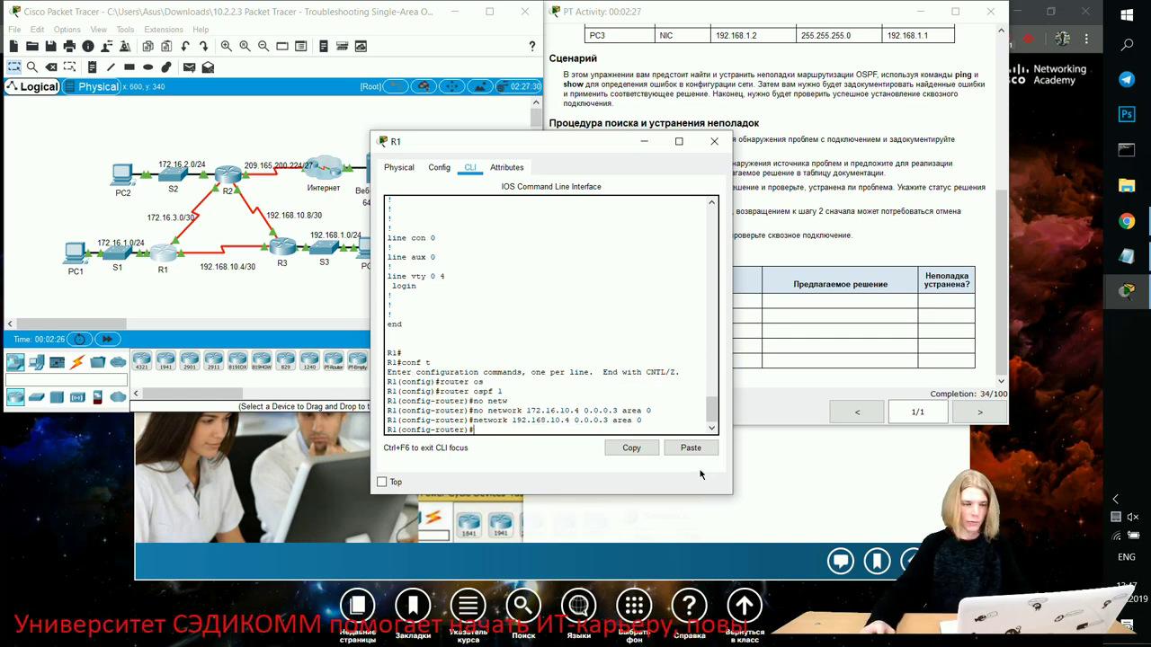
# - Move R1's window aside to check the activity's completion score, and close the R1 window
pyautogui.moveTo(539, 141); pyautogui.dragTo(391, 158)
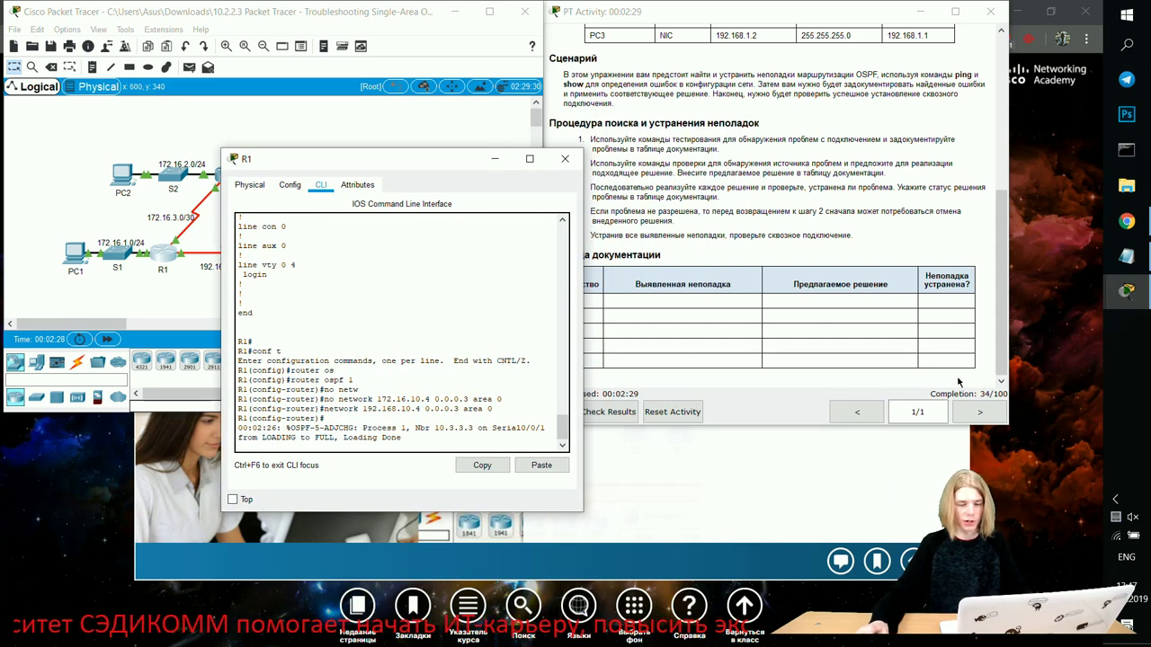
pyautogui.click(779, 153)
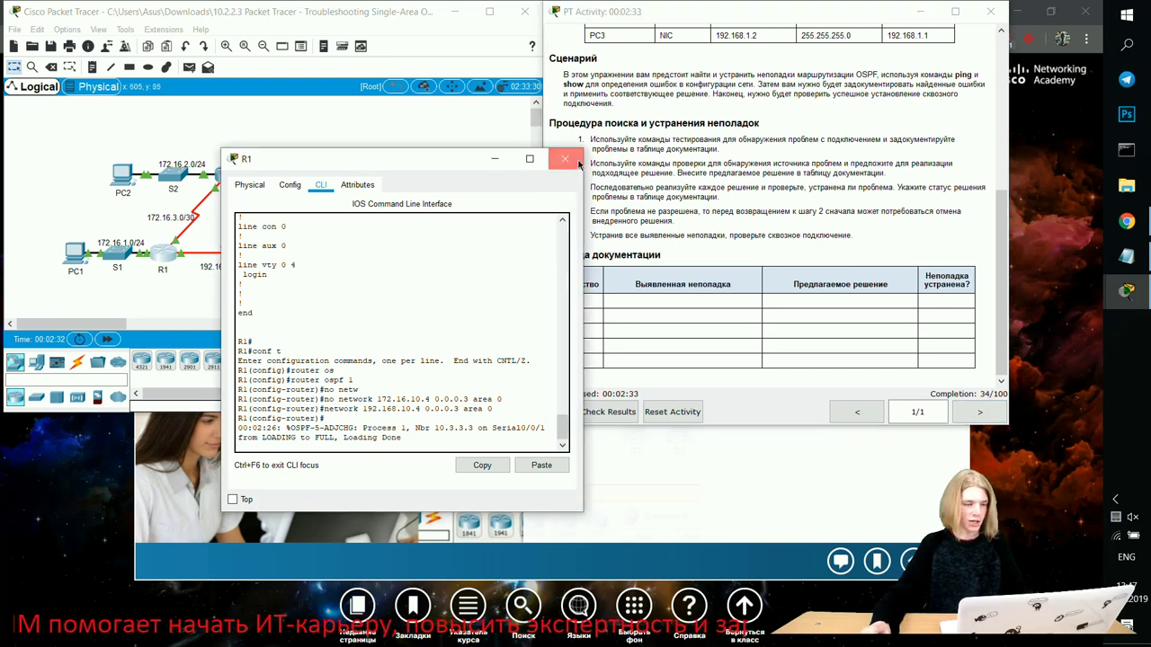
pyautogui.hotkey('alt', 'F4')
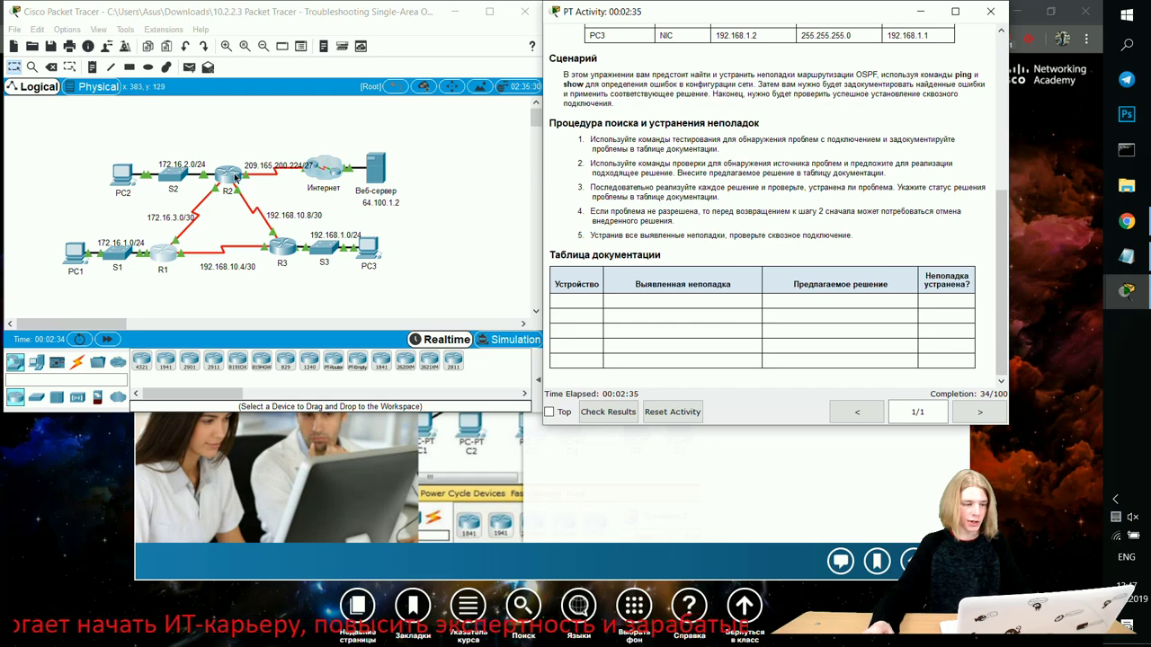
# - Open router R2's command line and enter privileged EXEC mode
pyautogui.click(237, 173)
pyautogui.click(469, 167)
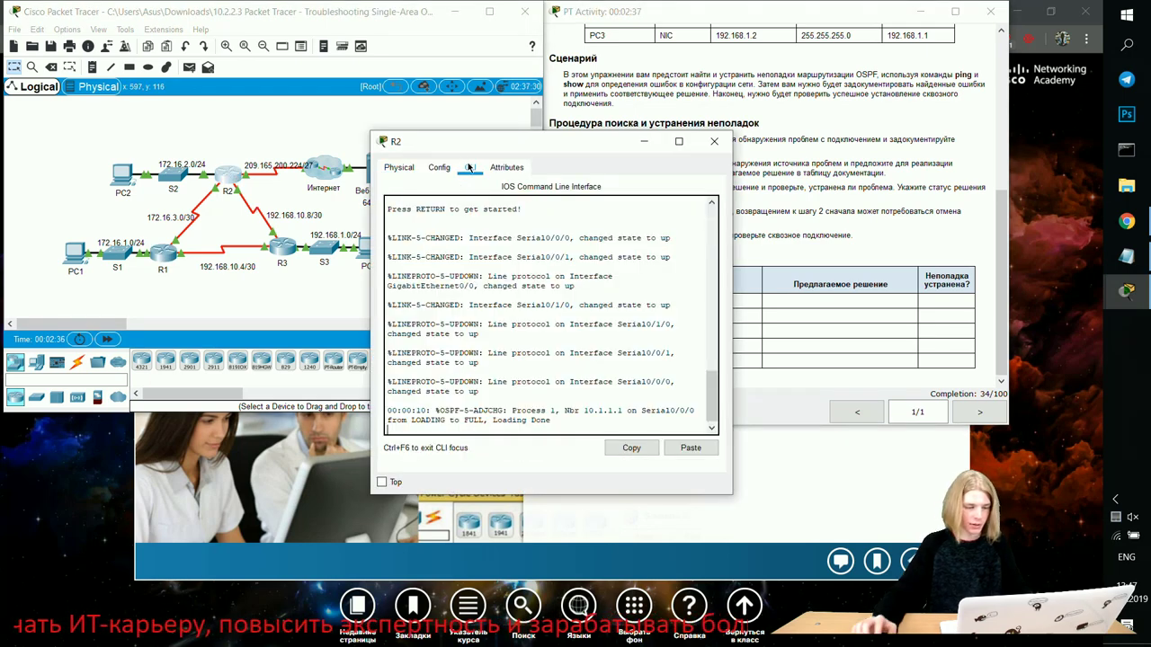
pyautogui.write('en')
pyautogui.press('Return')
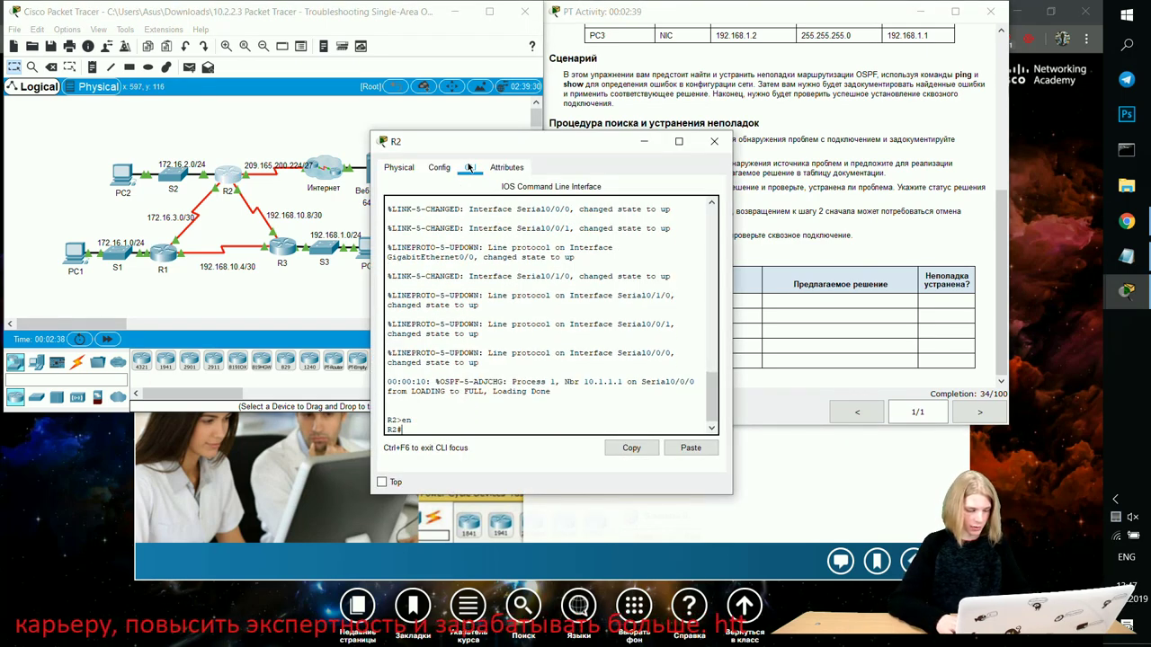
# - Display R2's running configuration with show run and page through it to the end
pyautogui.write('show ru')
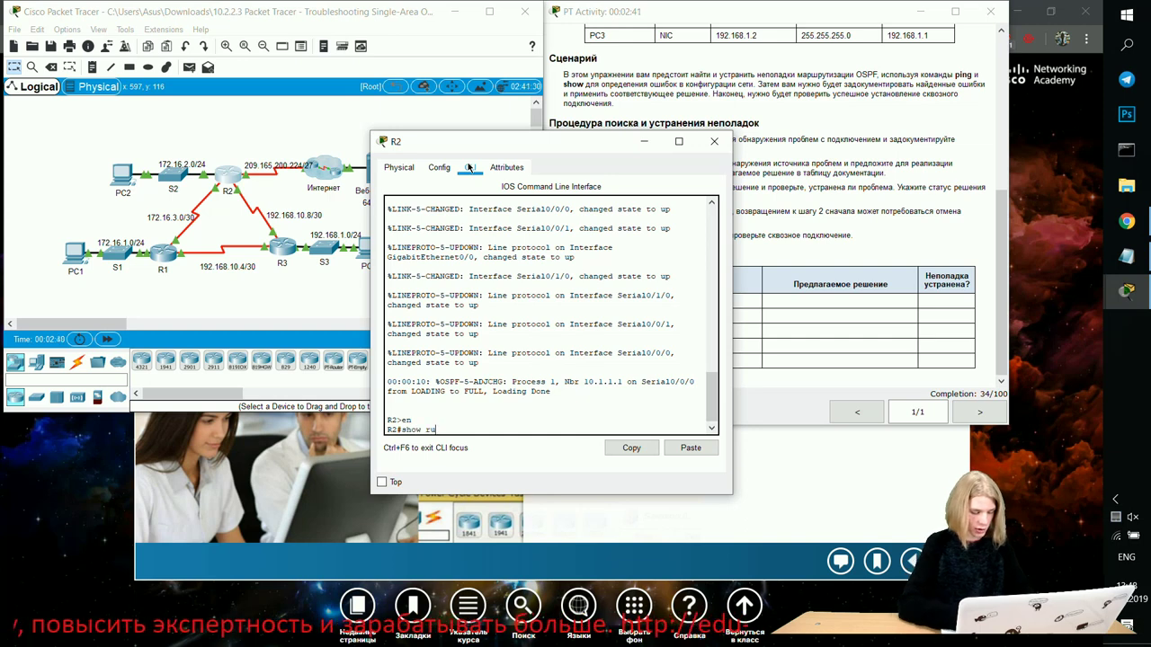
pyautogui.write('n')
pyautogui.press('Return')
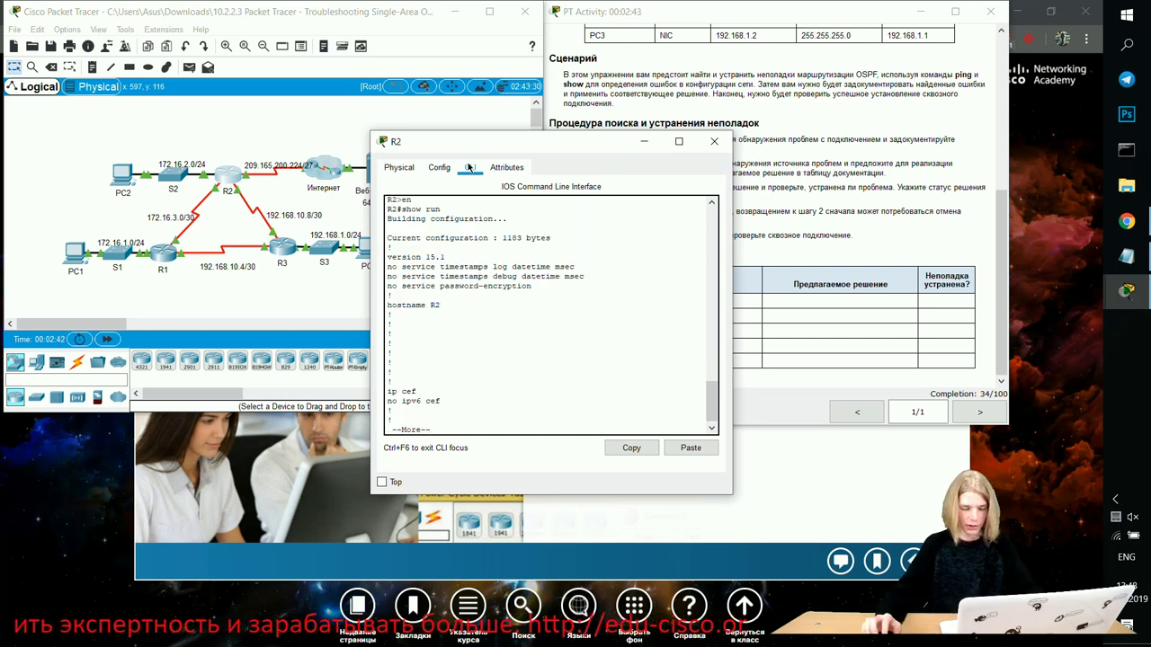
pyautogui.press('Return')
pyautogui.press('Return')
pyautogui.press('Return')
pyautogui.press('Return')
pyautogui.press('Return')
pyautogui.press('Return')
pyautogui.press('Return')
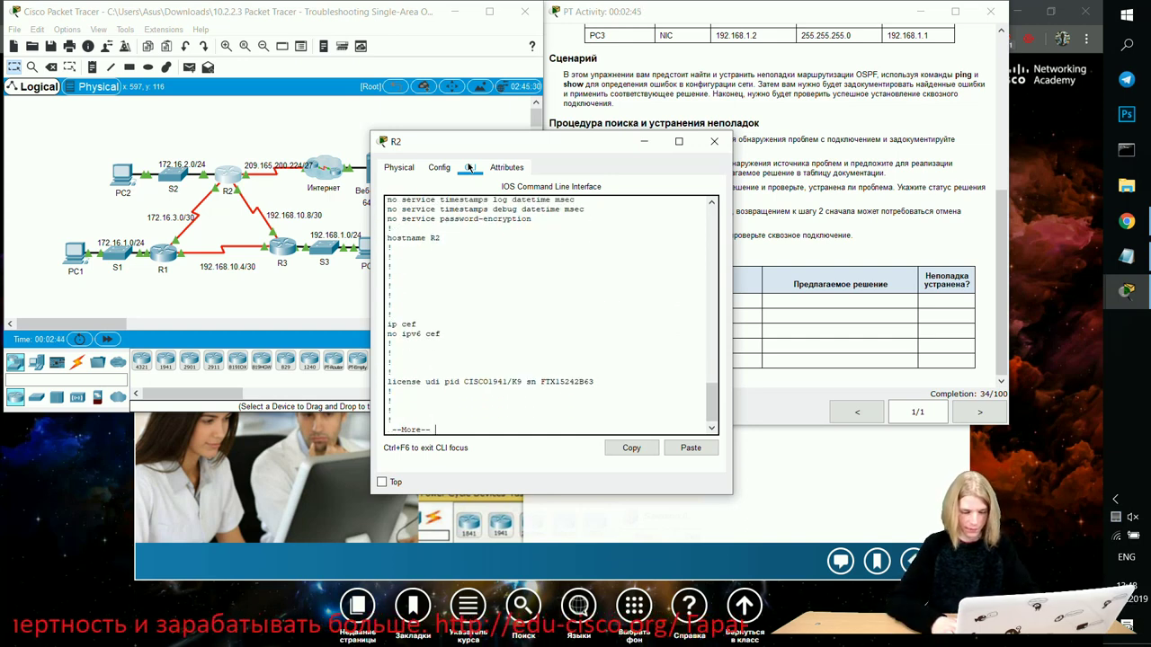
pyautogui.press('Return')
pyautogui.press('Return')
pyautogui.press('Return')
pyautogui.press('Return')
pyautogui.press('Return')
pyautogui.press('Return')
pyautogui.press('Return')
pyautogui.press('Return')
pyautogui.press('Return')
pyautogui.press('Return')
pyautogui.press('Return')
pyautogui.press('Return')
pyautogui.press('Return')
pyautogui.press('Return')
pyautogui.press('Return')
pyautogui.press('Return')
pyautogui.press('Return')
pyautogui.press('Return')
pyautogui.press('Return')
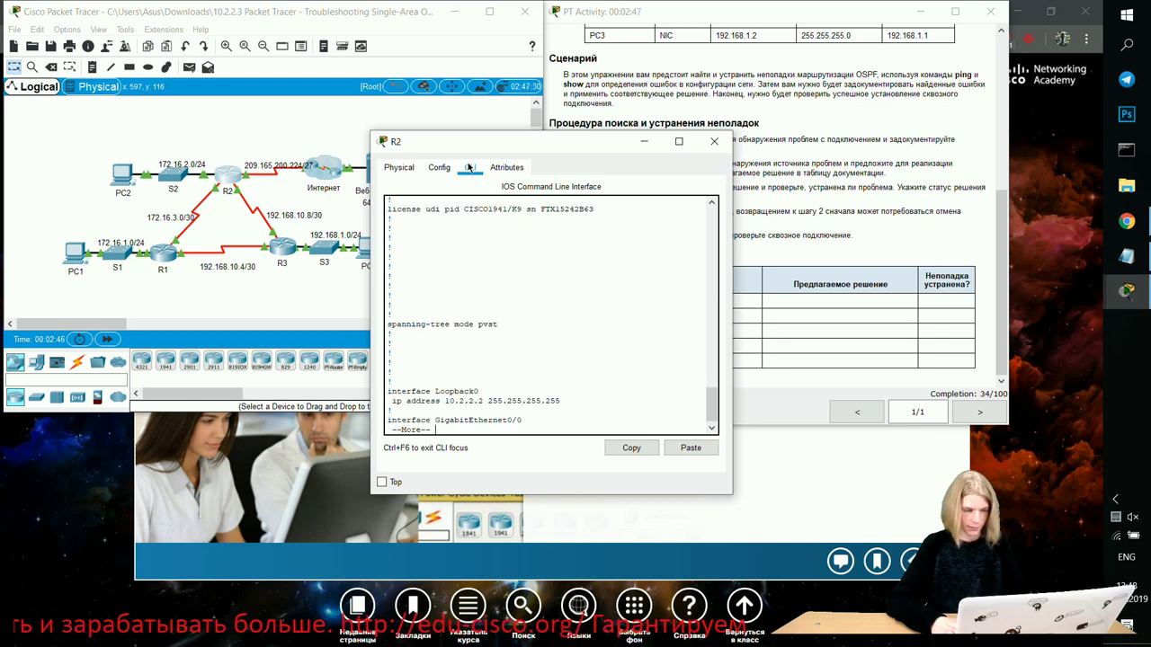
pyautogui.press('Return')
pyautogui.press('Return')
pyautogui.press('Return')
pyautogui.press('Return')
pyautogui.press('Return')
pyautogui.press('Return')
pyautogui.press('Return')
pyautogui.press('Return')
pyautogui.press('Return')
pyautogui.press('Return')
pyautogui.press('Return')
pyautogui.press('Return')
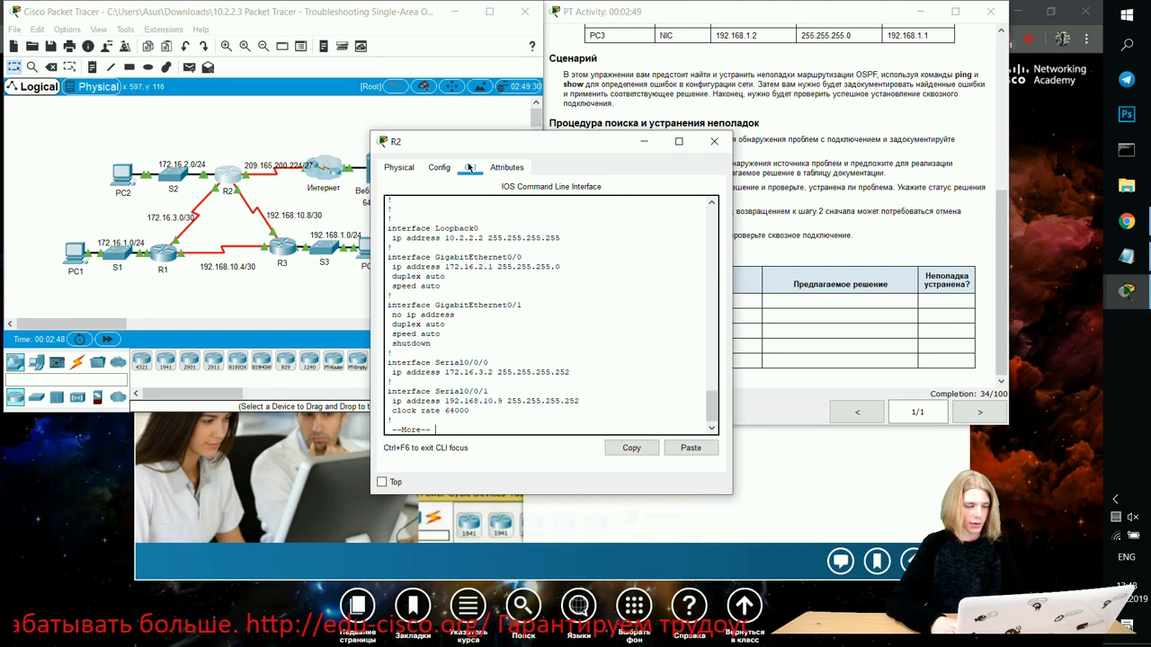
pyautogui.press('Return')
pyautogui.press('Return')
pyautogui.press('Return')
pyautogui.press('Return')
pyautogui.press('Return')
pyautogui.press('Return')
pyautogui.press('Return')
pyautogui.press('Return')
pyautogui.press('Return')
pyautogui.press('Return')
pyautogui.press('Return')
pyautogui.press('Return')
pyautogui.press('Return')
pyautogui.press('Return')
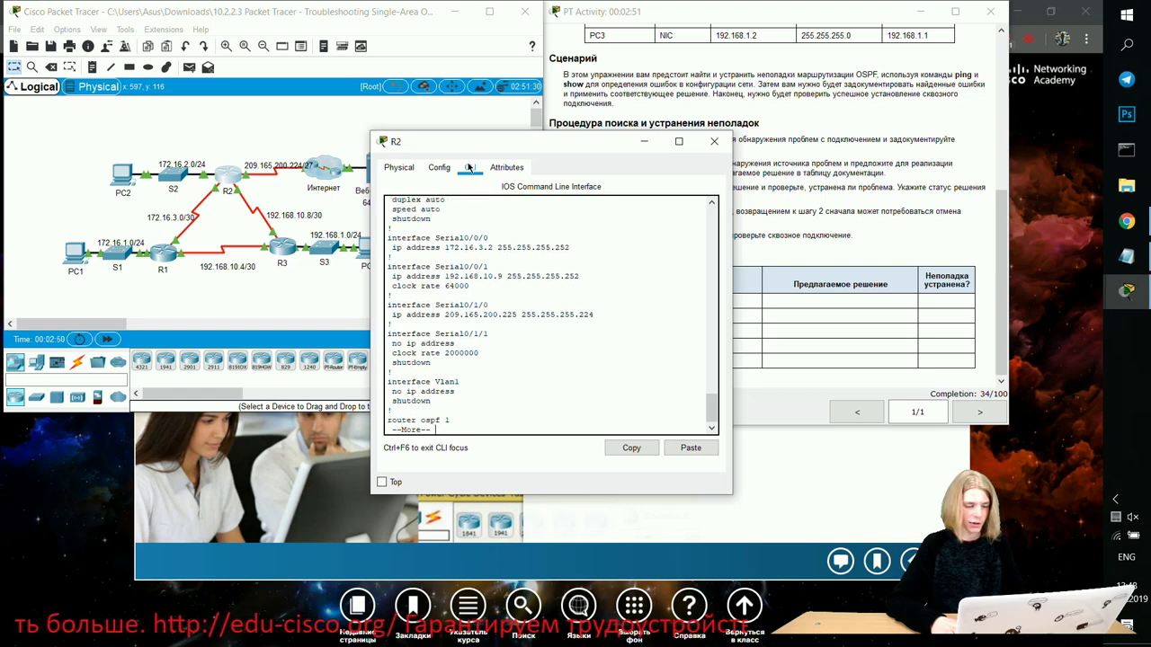
pyautogui.press('Return')
pyautogui.press('Return')
pyautogui.press('Return')
pyautogui.press('Return')
pyautogui.press('Return')
pyautogui.press('Return')
pyautogui.press('Return')
pyautogui.press('Return')
pyautogui.press('Return')
pyautogui.press('Return')
pyautogui.press('Return')
pyautogui.press('Return')
pyautogui.press('Return')
pyautogui.press('Return')
pyautogui.press('Return')
pyautogui.press('Return')
pyautogui.press('Return')
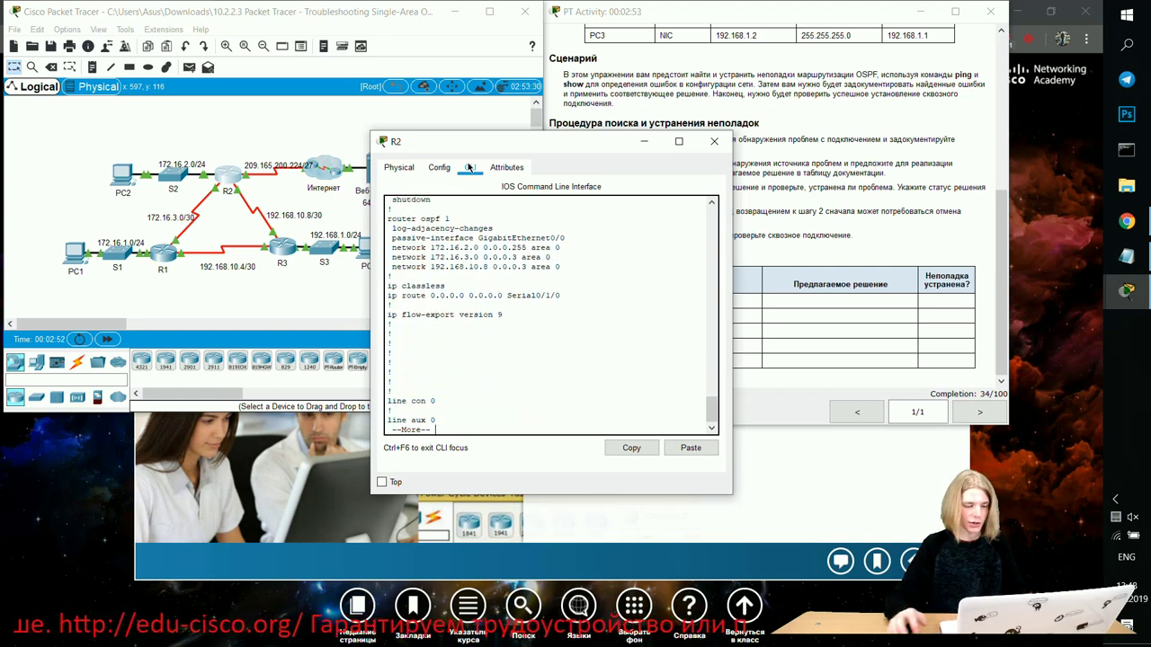
pyautogui.press('Return')
pyautogui.press('Return')
pyautogui.press('Return')
pyautogui.press('Return')
pyautogui.press('Return')
pyautogui.press('Return')
pyautogui.press('Return')
pyautogui.press('Return')
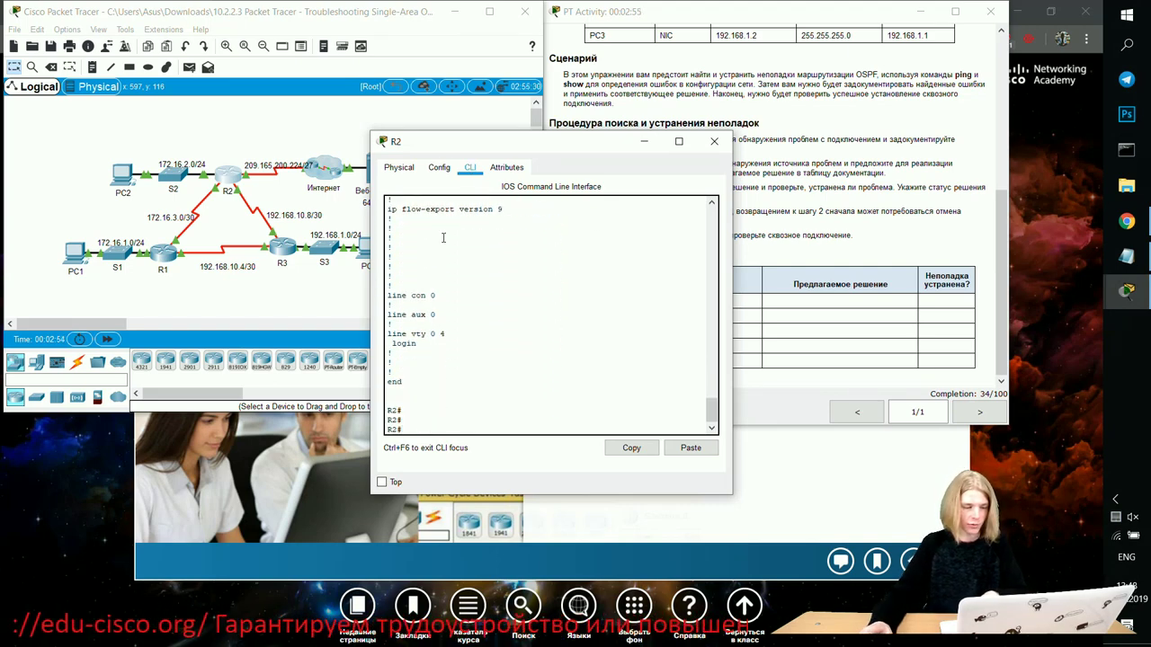
# - Examine the serial interfaces, OSPF process 1 and the static default route in R2's running configuration
pyautogui.scroll(8, 443, 238)
pyautogui.scroll(3, 495, 270)
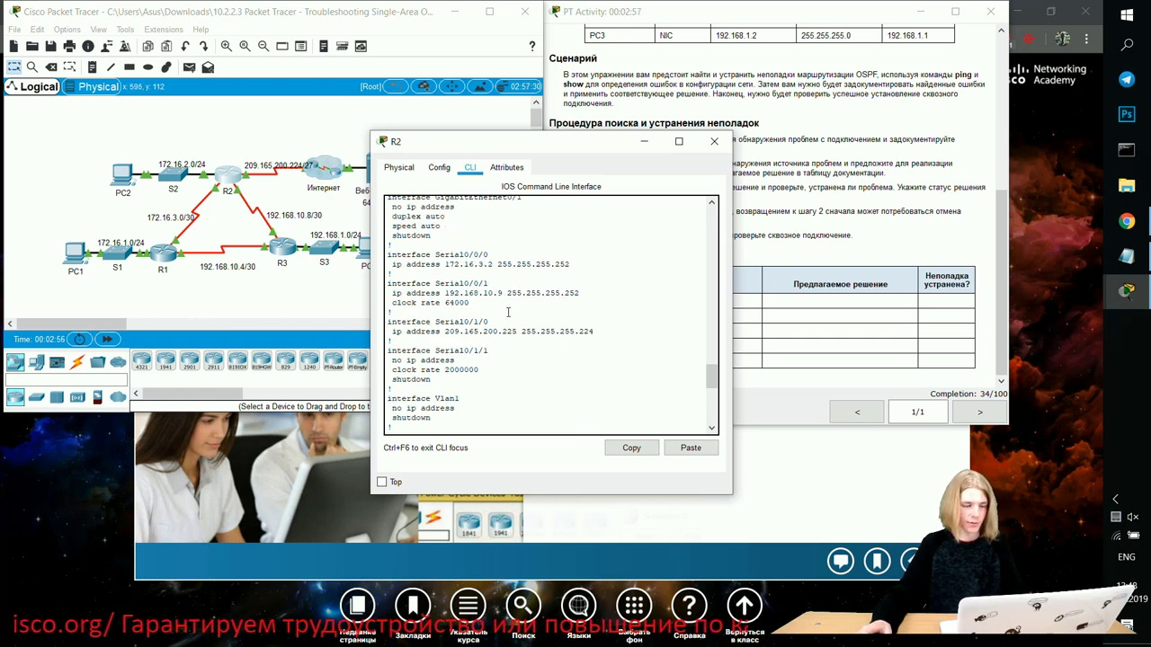
pyautogui.scroll(-5, 507, 312)
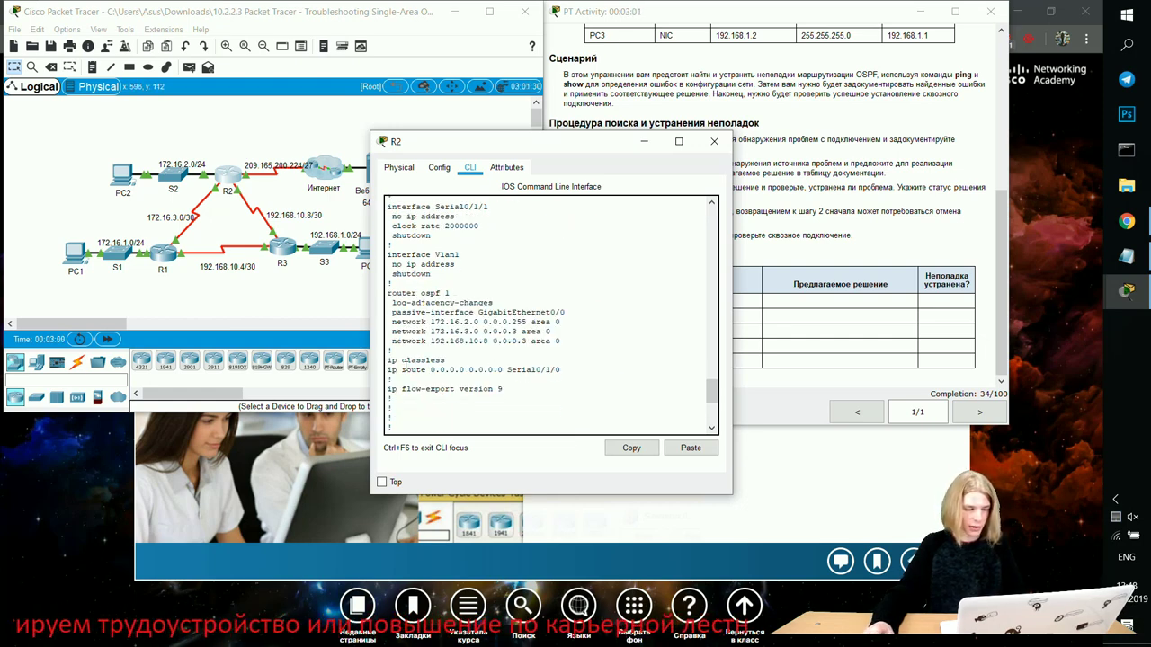
pyautogui.moveTo(389, 369); pyautogui.dragTo(592, 370)
pyautogui.click(602, 318)
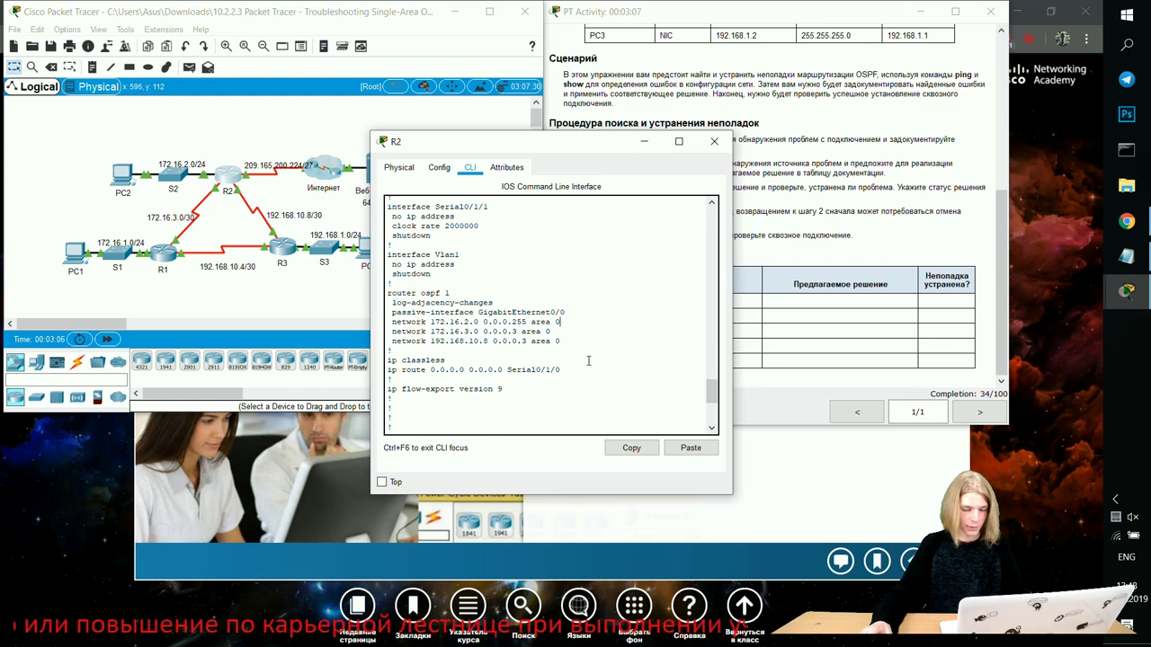
# - Reopen R1's command line beside R2's window and exit OSPF and global configuration back to privileged EXEC mode
pyautogui.click(163, 256)
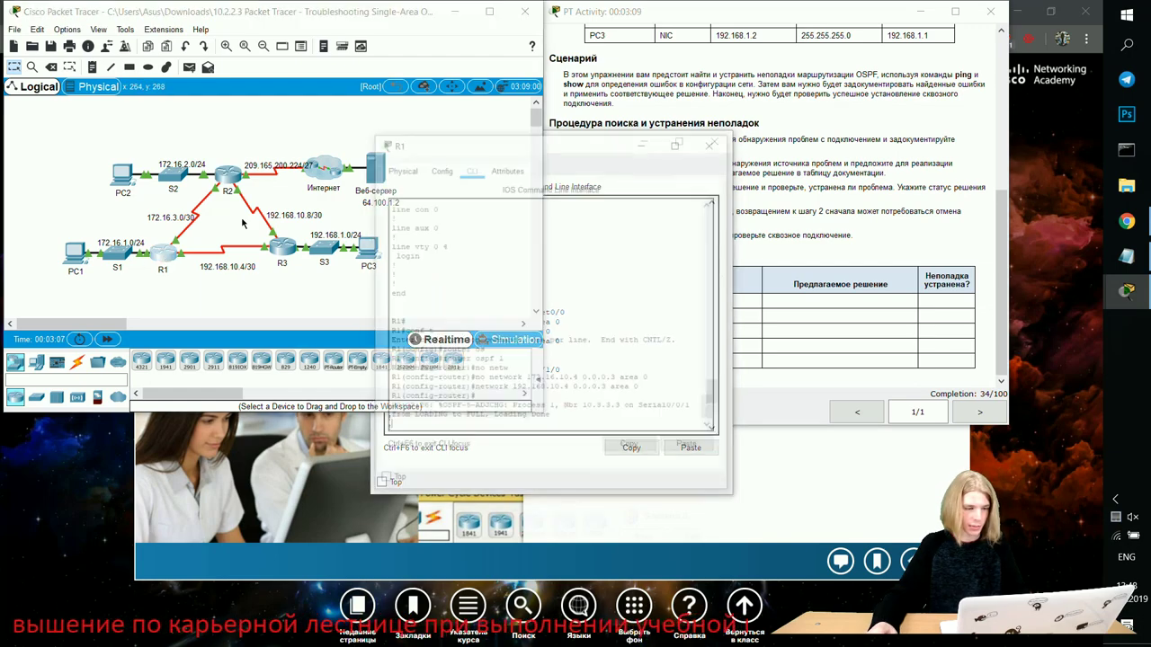
pyautogui.moveTo(463, 146); pyautogui.dragTo(222, 119)
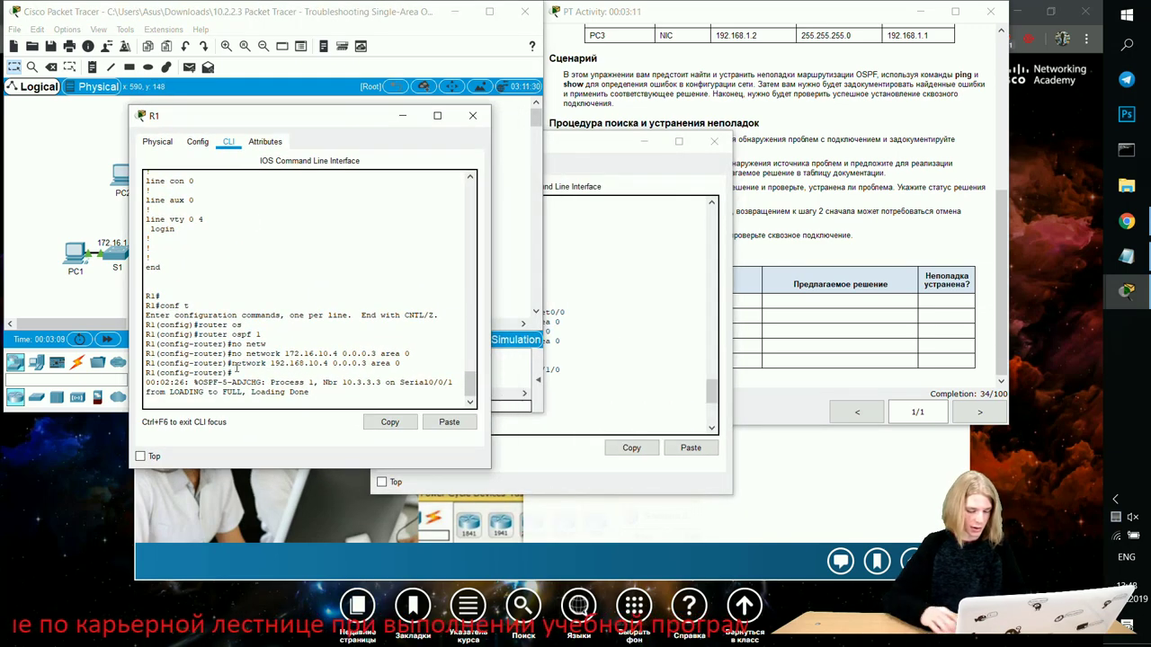
pyautogui.press('Return')
pyautogui.write('exit')
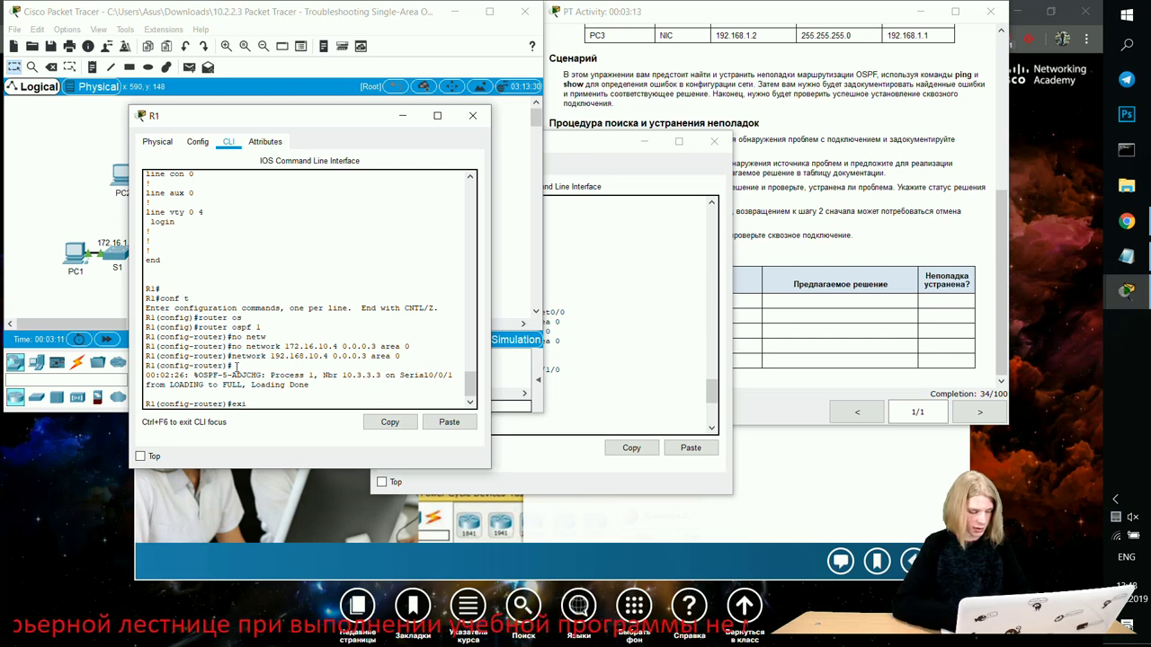
pyautogui.press('Return')
pyautogui.write('exit')
pyautogui.press('Return')
pyautogui.press('Return')
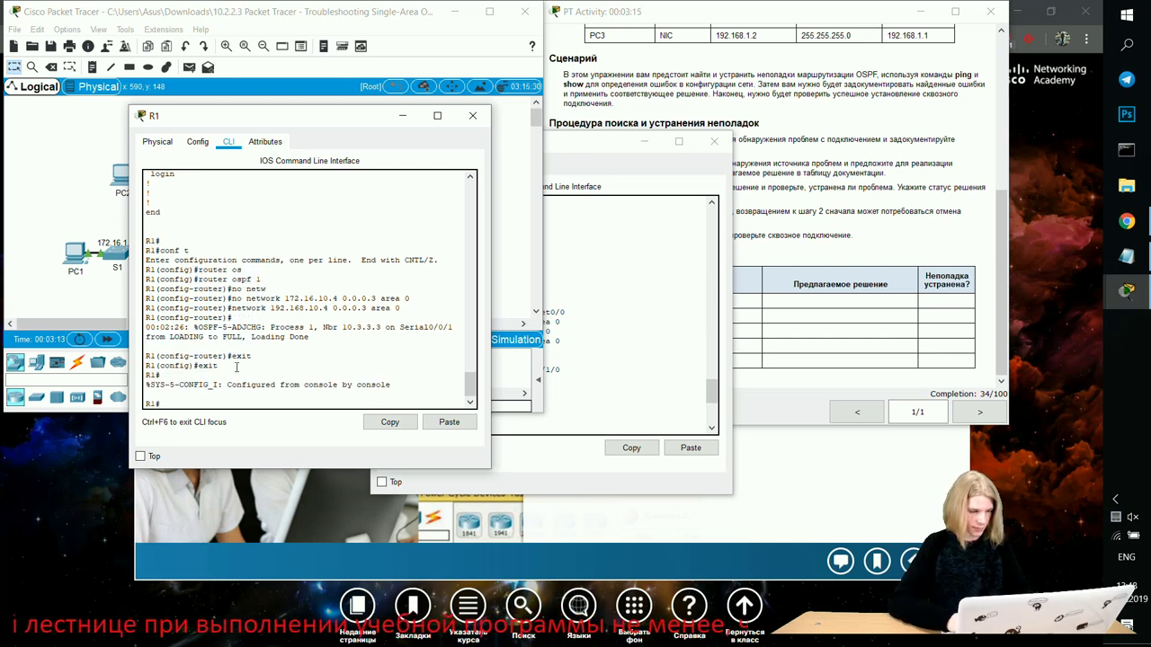
# - Display R1's IP routing table to the end and check it for a default route
pyautogui.write('show ip ')
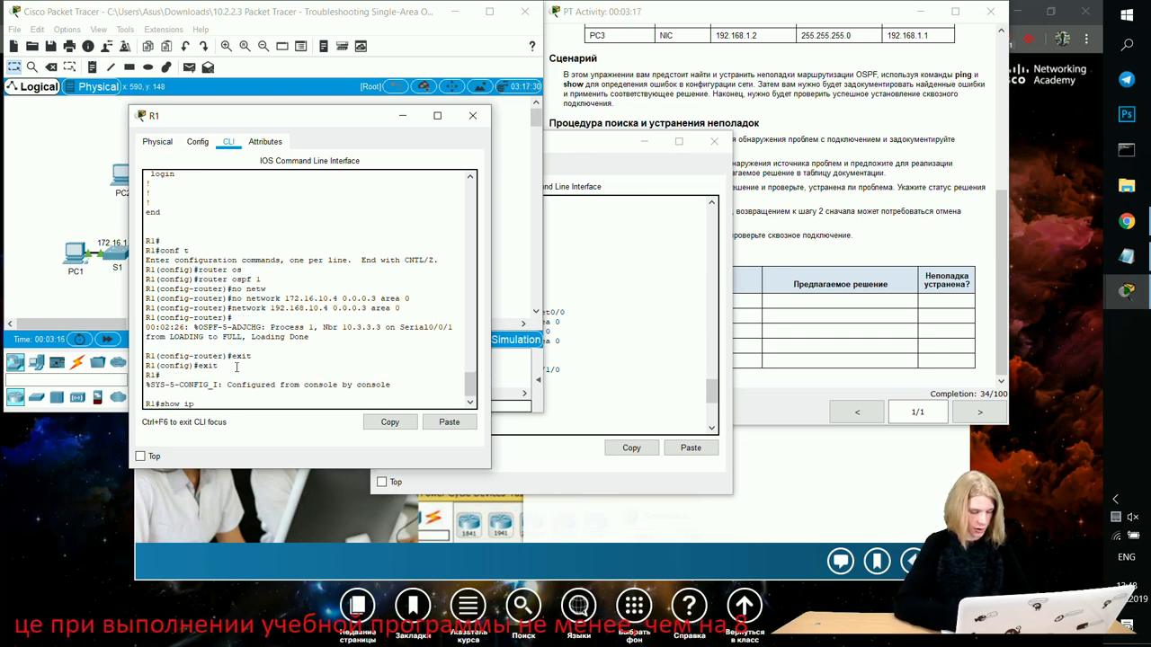
pyautogui.write('route')
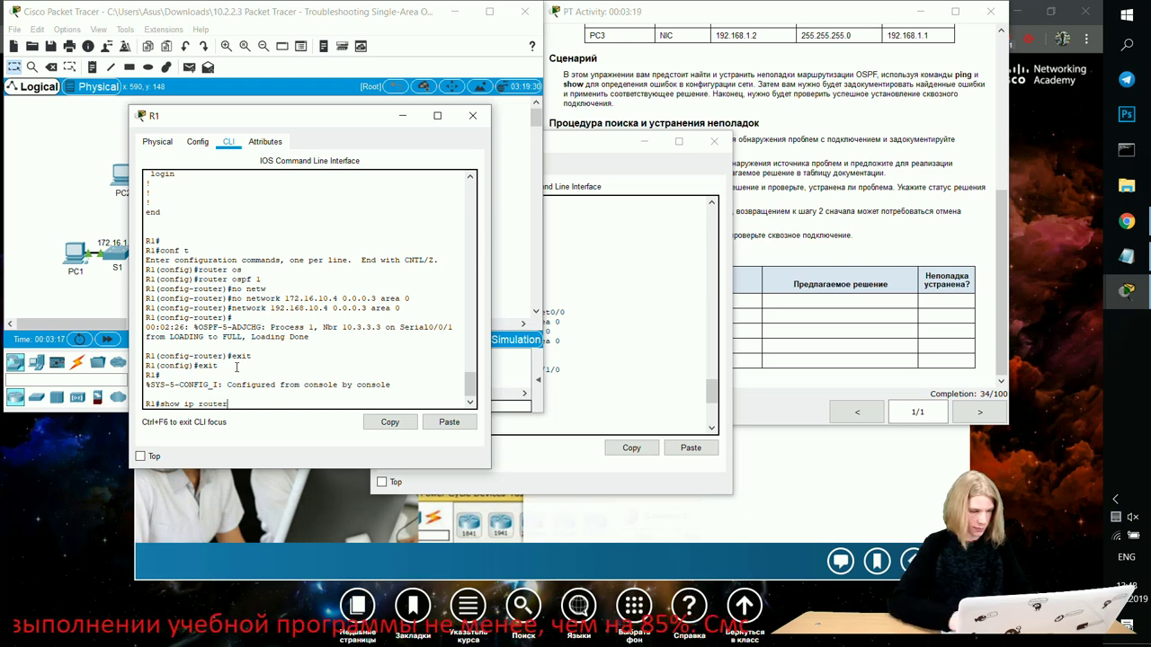
pyautogui.press('Return')
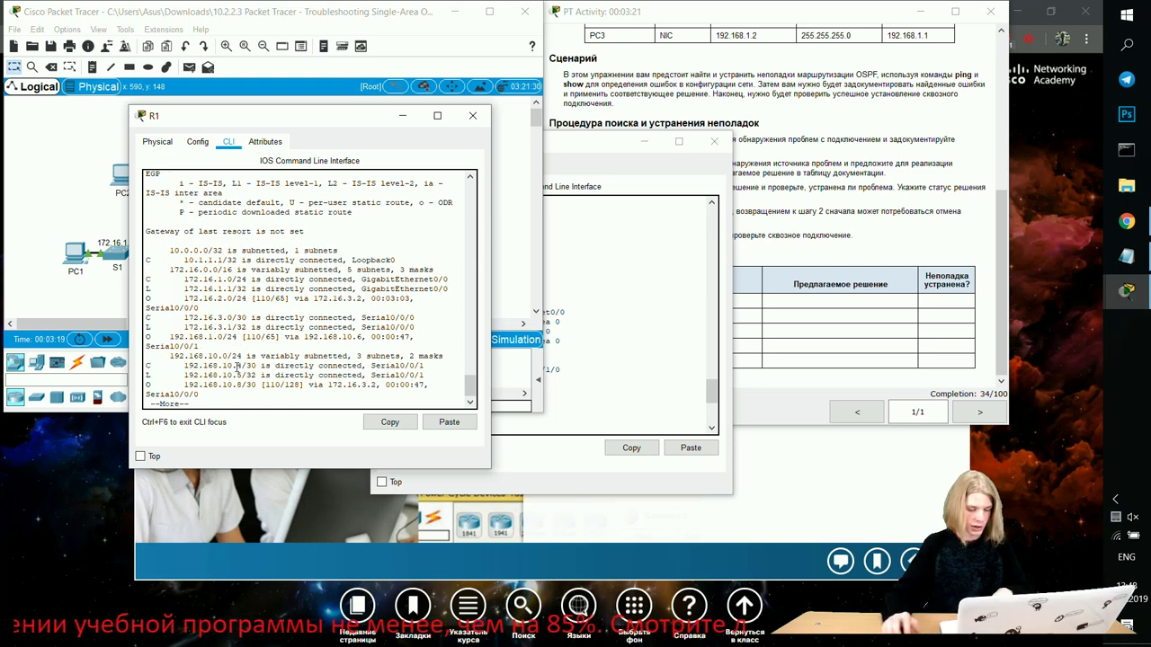
pyautogui.press('space')
pyautogui.press('Return')
pyautogui.press('Return')
pyautogui.press('Return')
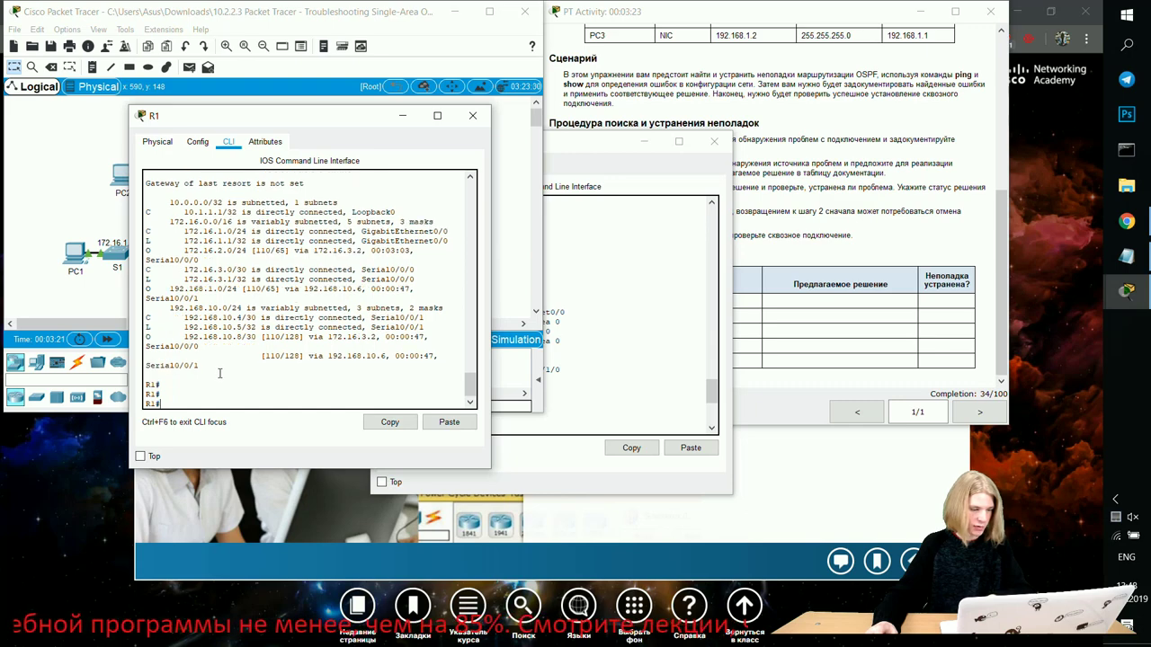
pyautogui.click(305, 371)
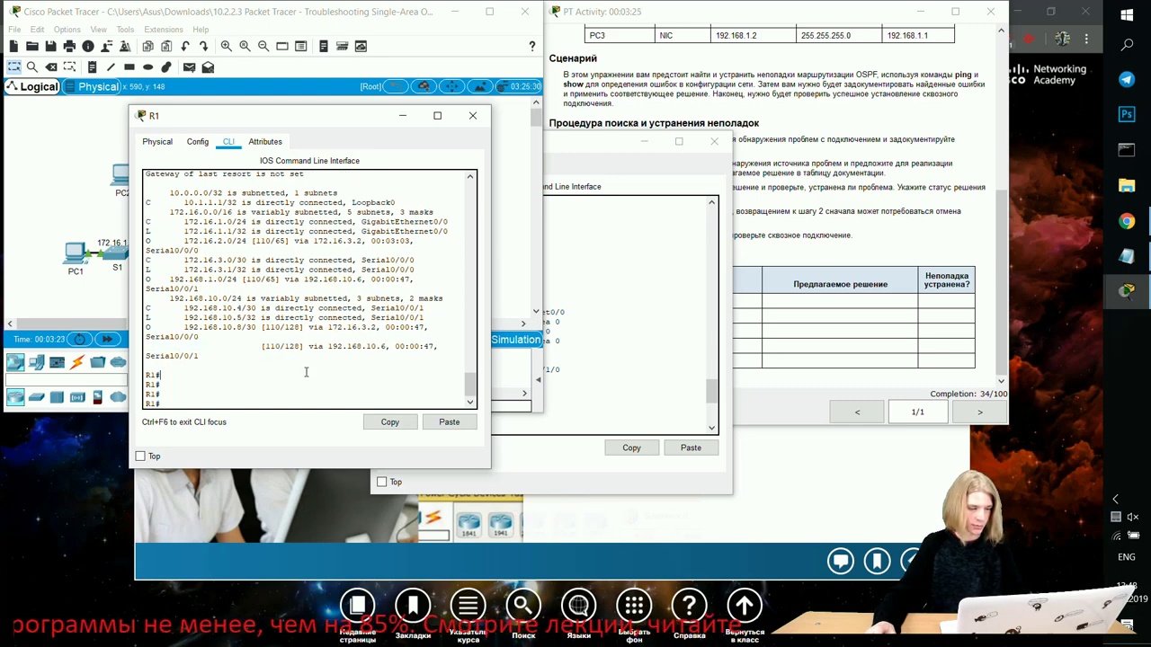
# - Minimize R1's window and re-examine the static default route line in R2's running configuration
pyautogui.click(402, 115)
pyautogui.click(620, 299)
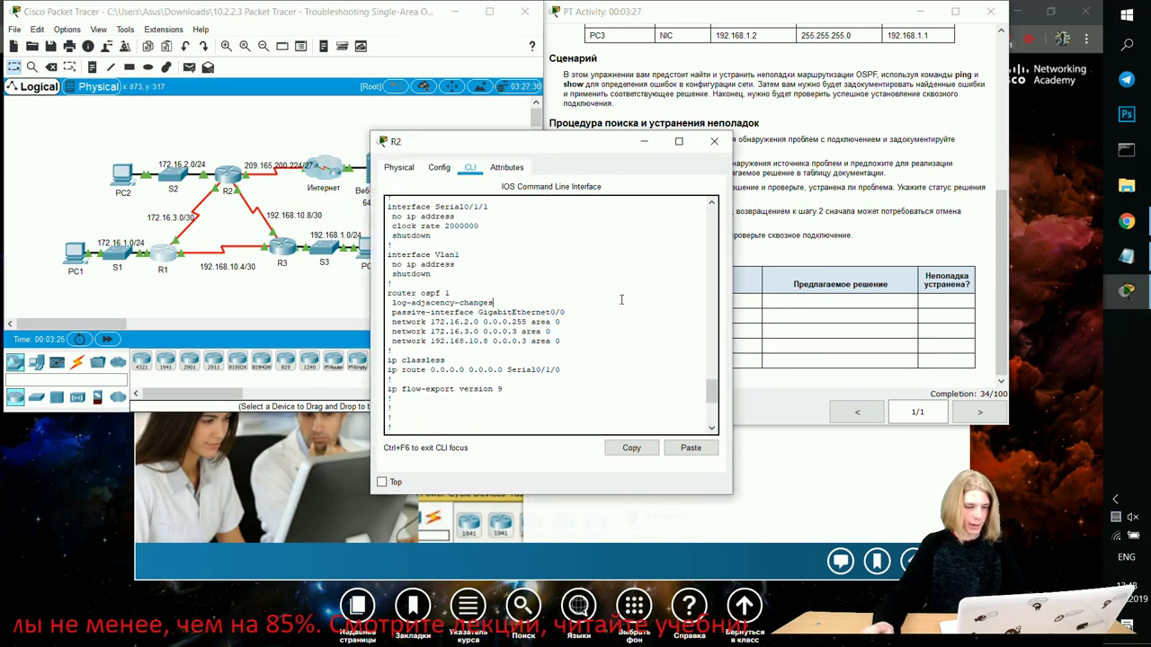
pyautogui.moveTo(551, 371); pyautogui.dragTo(508, 382)
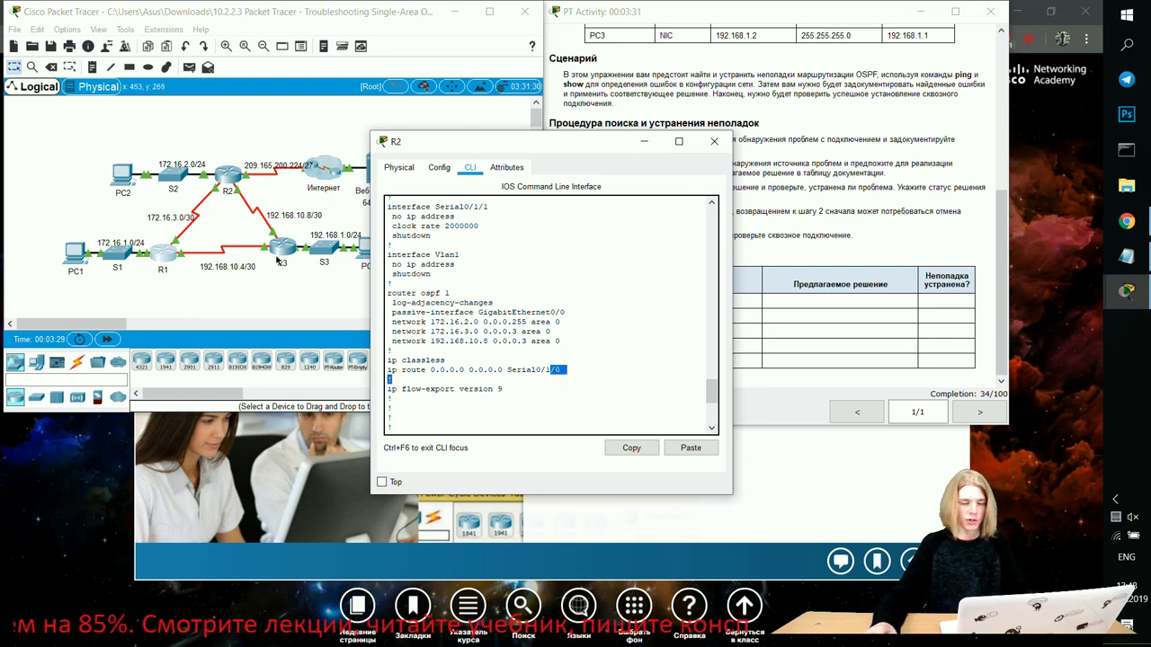
# - Enter global configuration mode on R2 and open the configuration of OSPF process 1
pyautogui.press('Return')
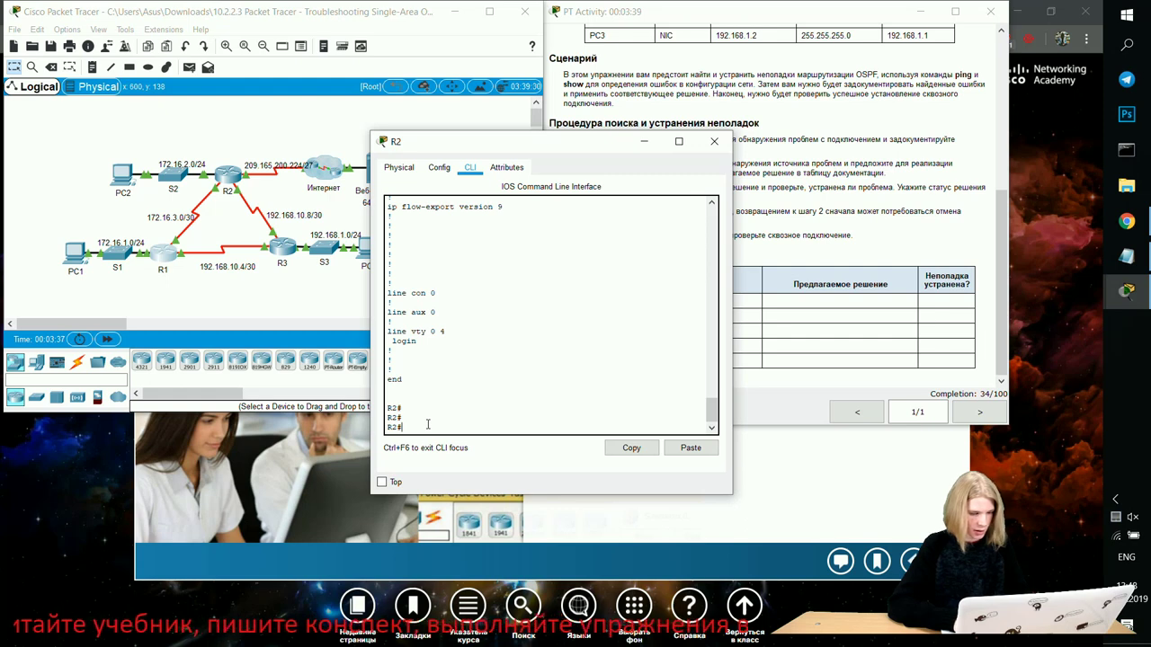
pyautogui.write('conf t')
pyautogui.press('Return')
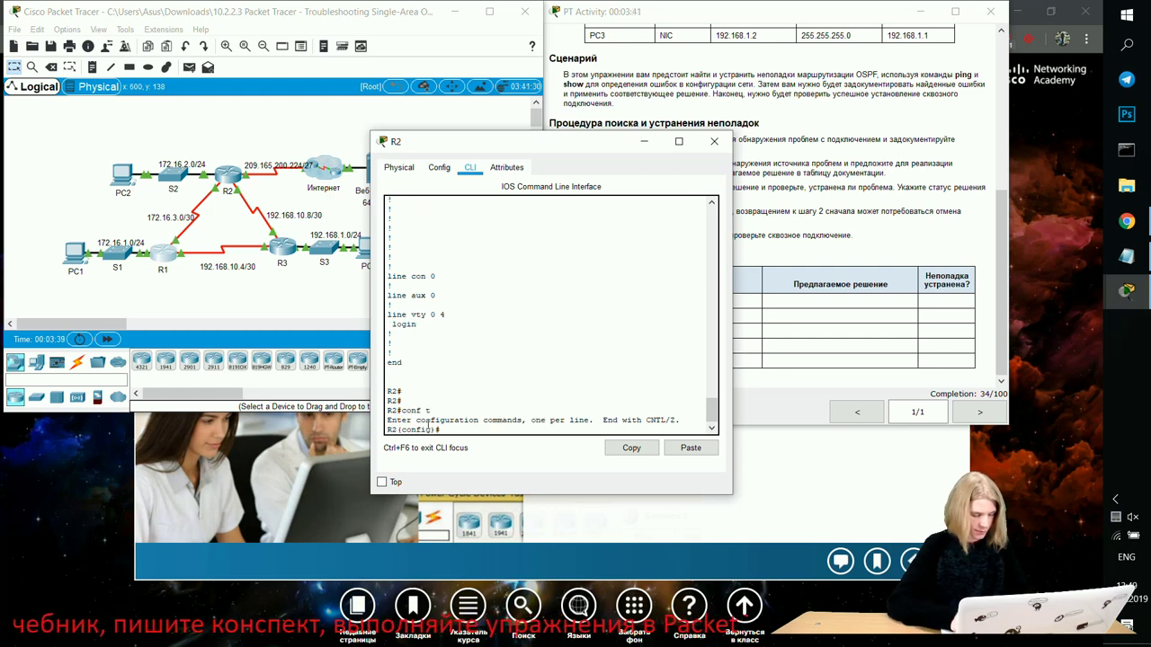
pyautogui.write('rou')
pyautogui.press('Tab')
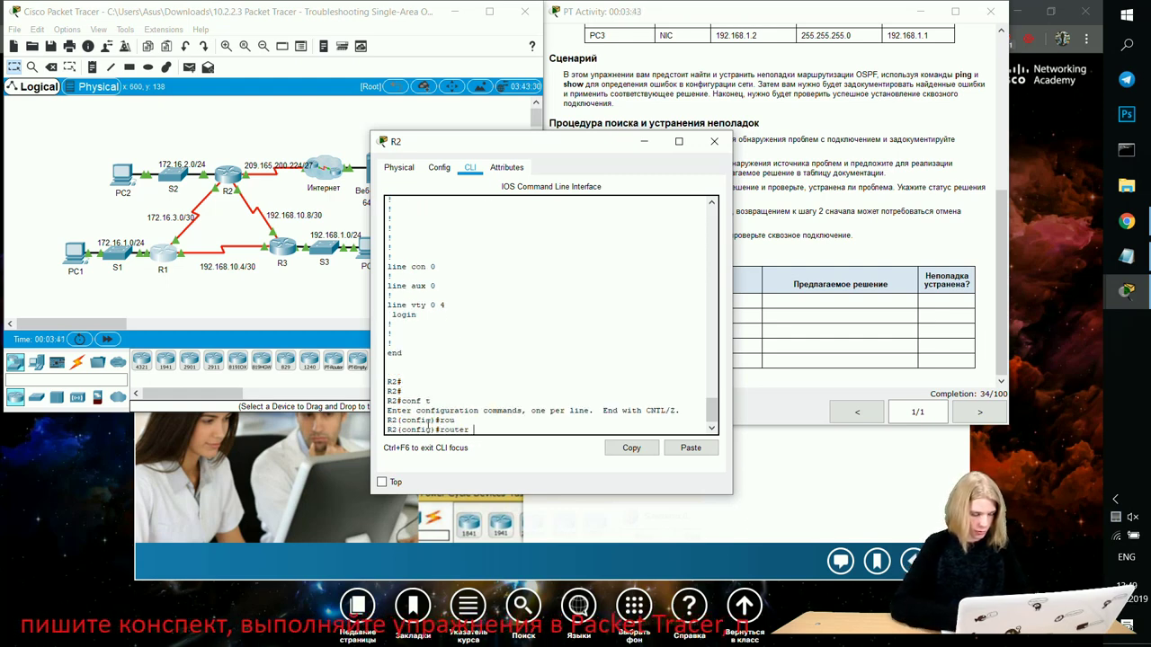
pyautogui.write('os')
pyautogui.press('Tab')
pyautogui.write('1')
pyautogui.press('Return')
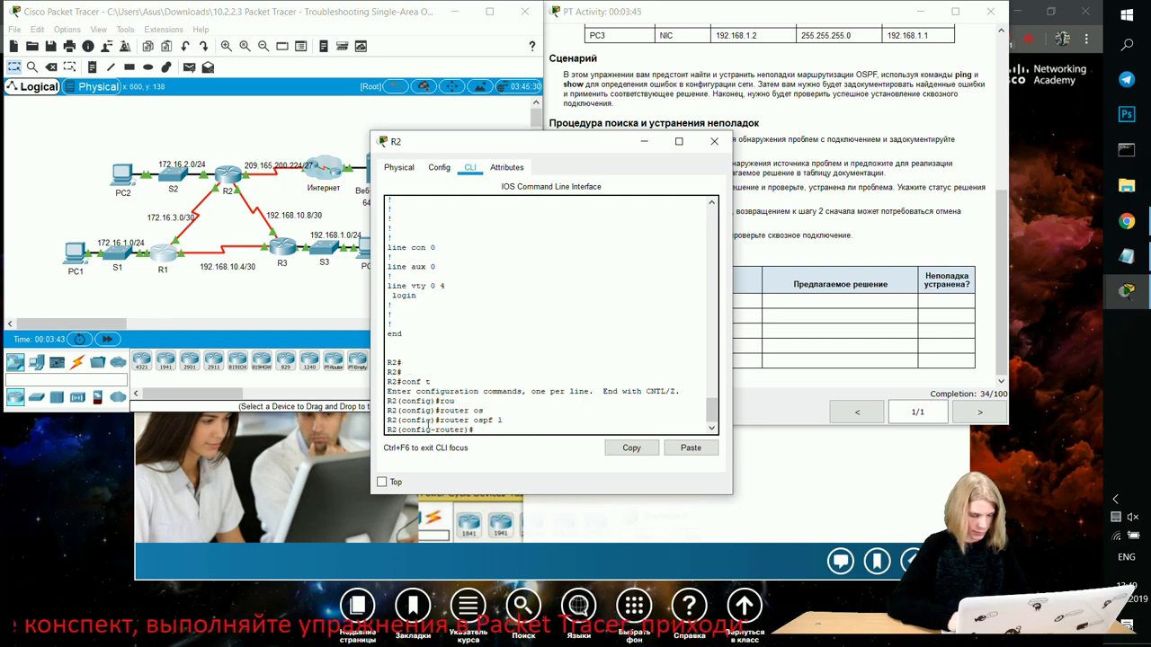
# - Make R2 advertise its default route through OSPF with default-information originate
pyautogui.write('def')
pyautogui.press('Tab')
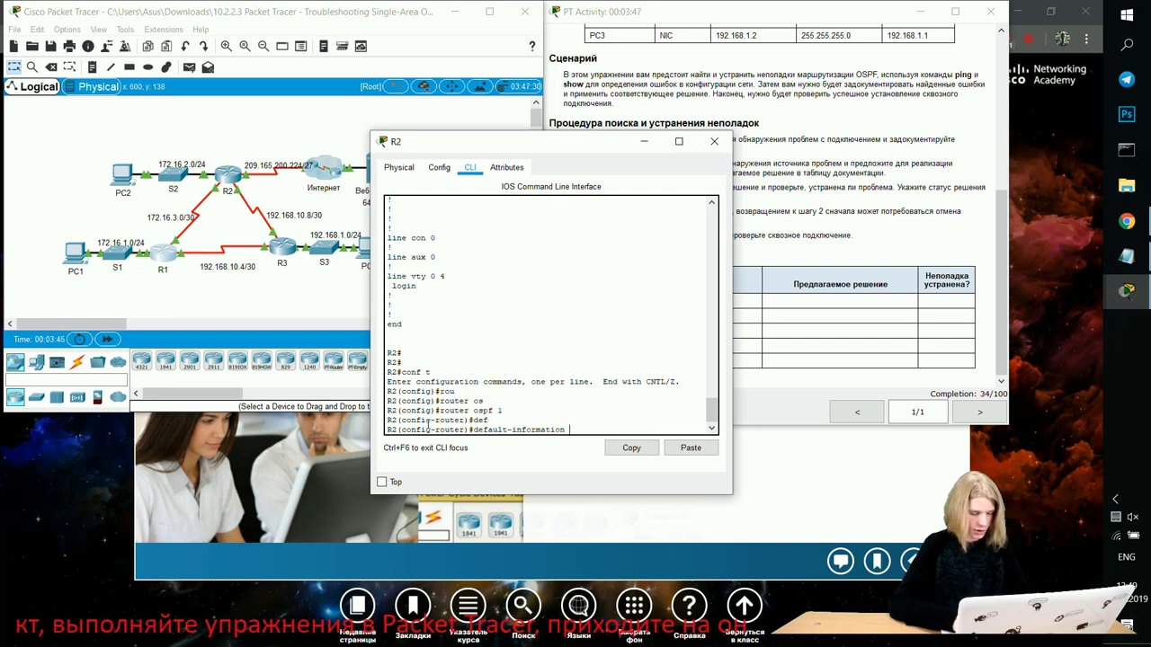
pyautogui.write('or')
pyautogui.press('Tab')
pyautogui.press('Return')
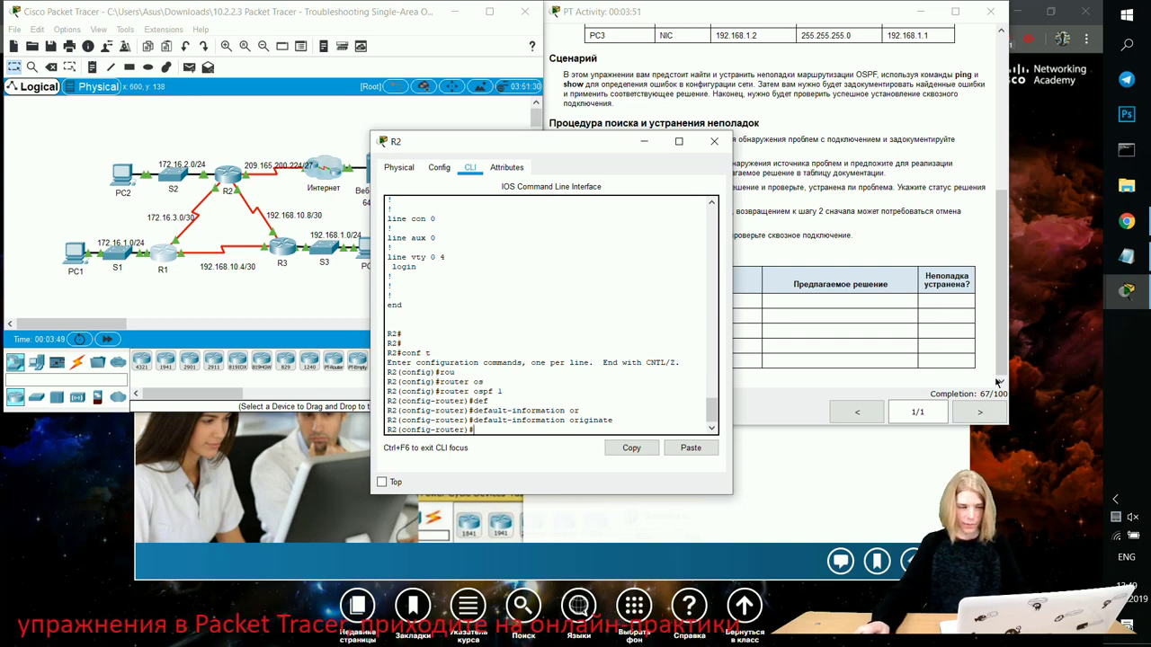
# - Fast-forward the network's simulated time several times so the OSPF routes propagate
pyautogui.click(106, 342)
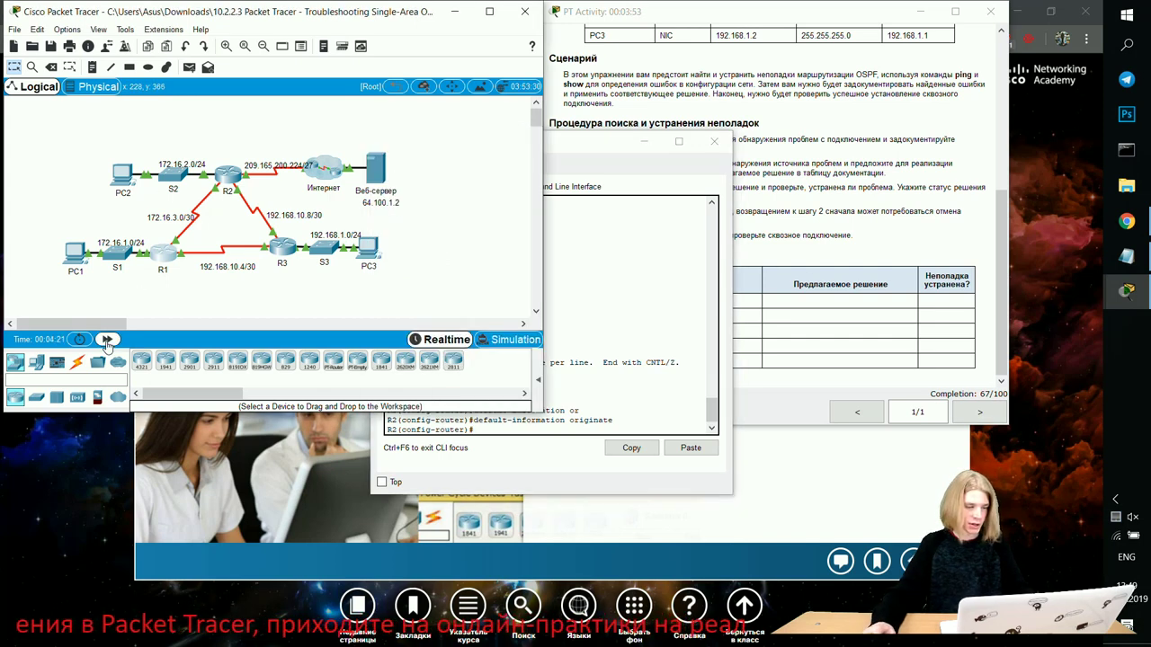
pyautogui.click(106, 341)
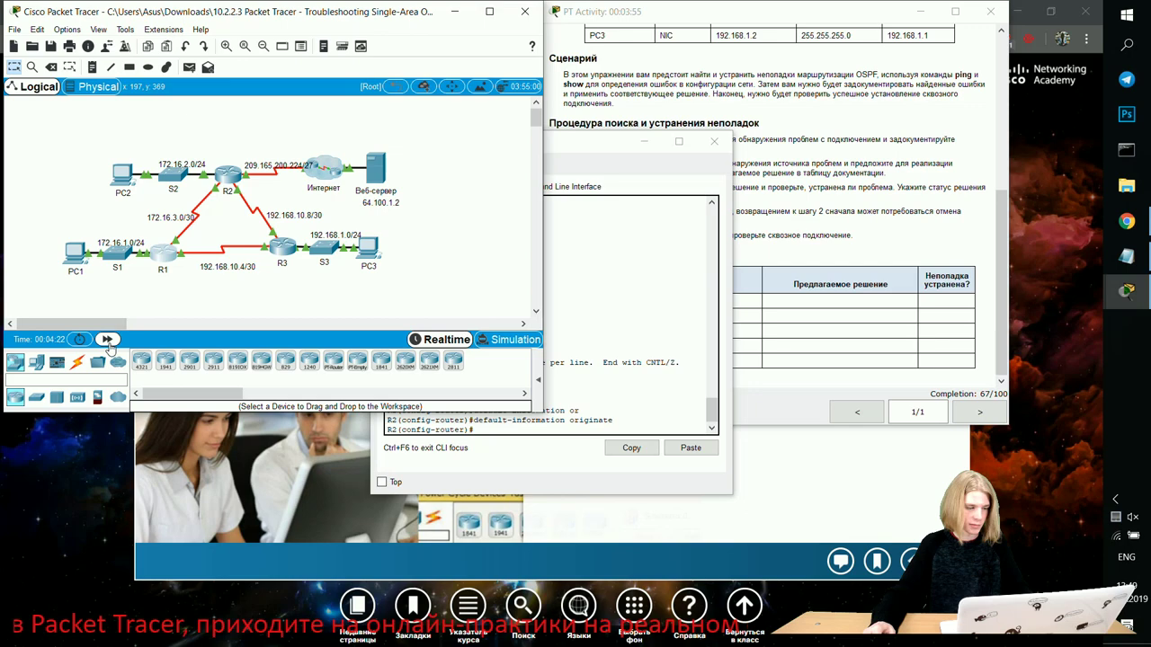
pyautogui.click(106, 342)
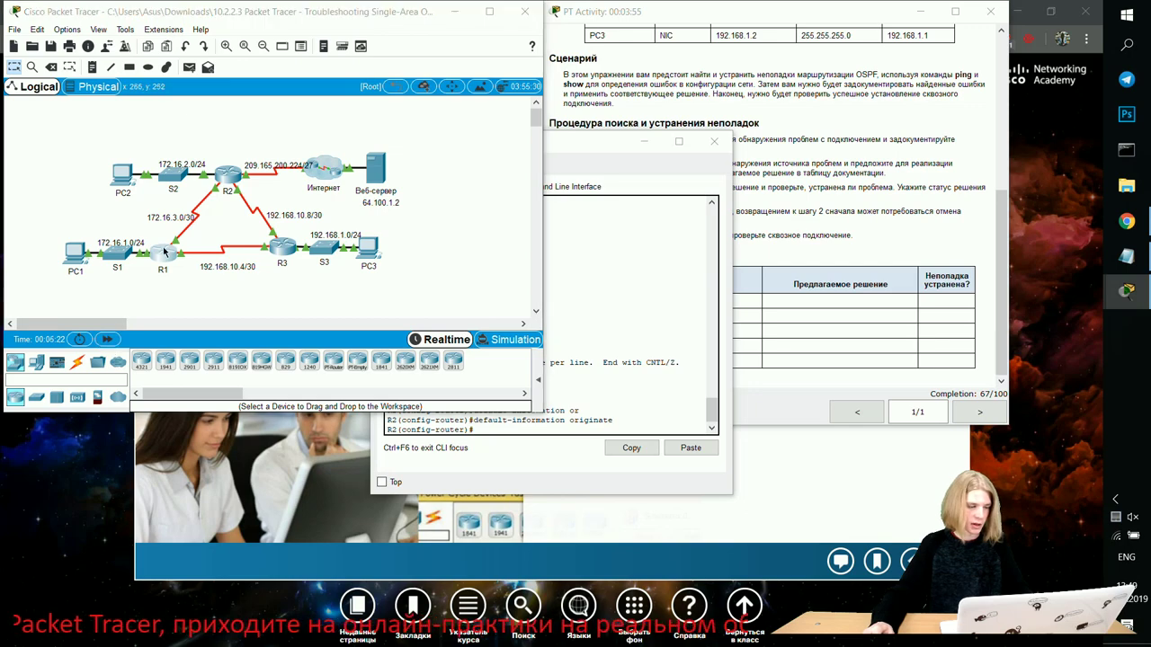
# - Display R1's IP routing table with show ip route, examine its OSPF default route entry, and close R1's window
pyautogui.click(164, 252)
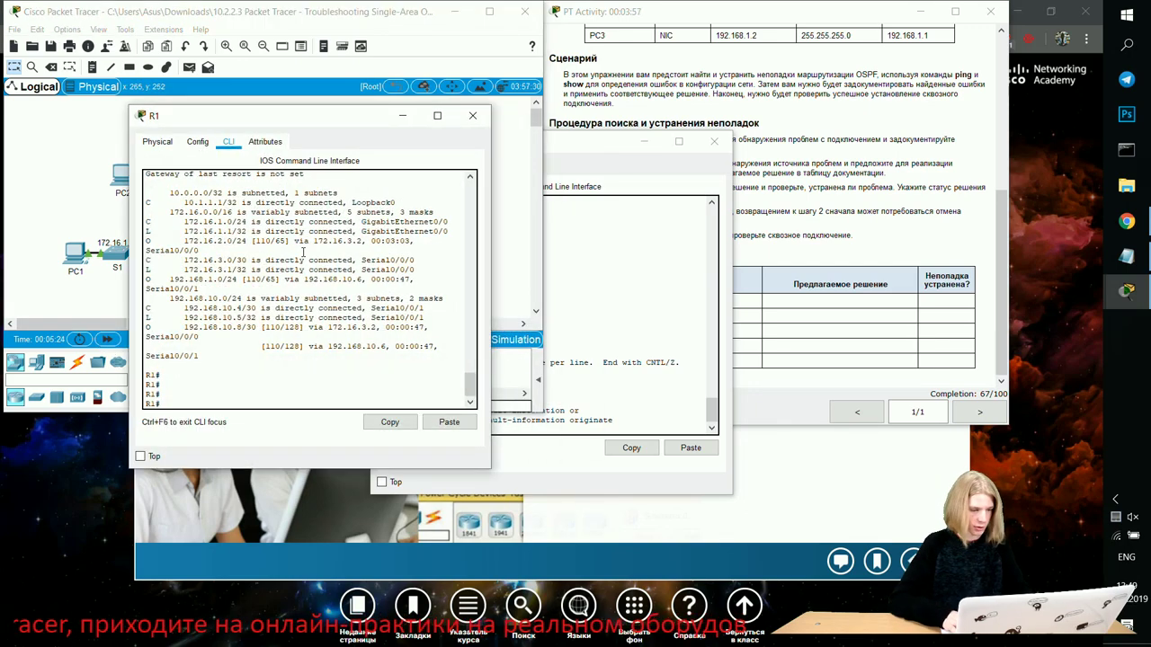
pyautogui.press('Up')
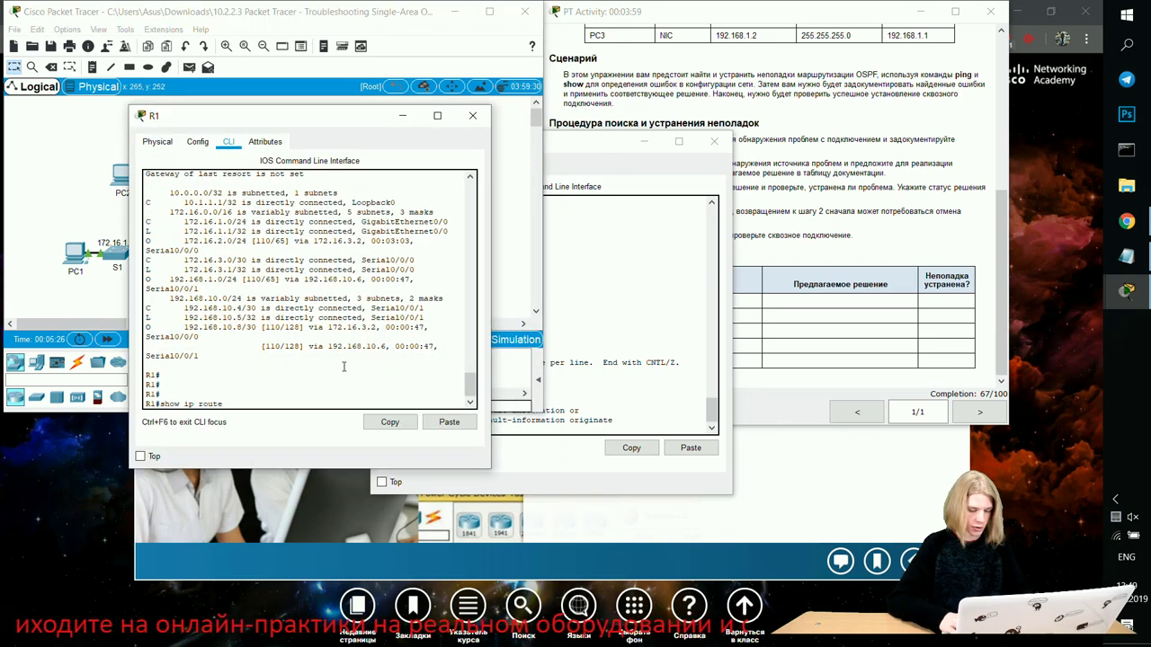
pyautogui.press('Return')
pyautogui.press('space')
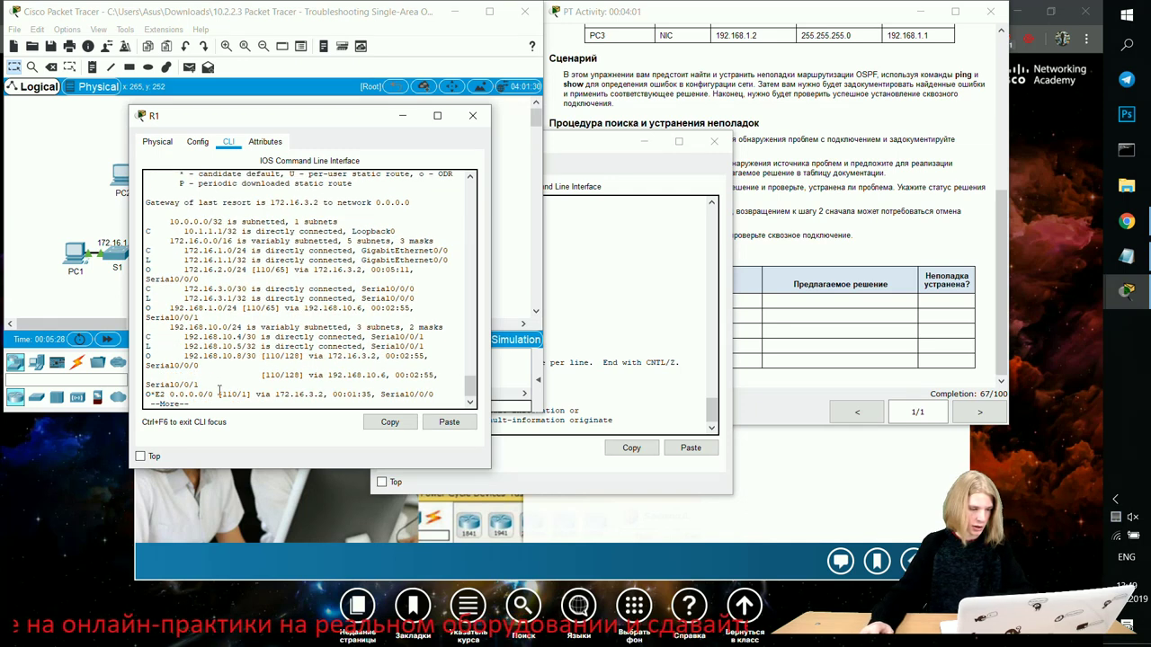
pyautogui.moveTo(167, 384); pyautogui.dragTo(280, 396)
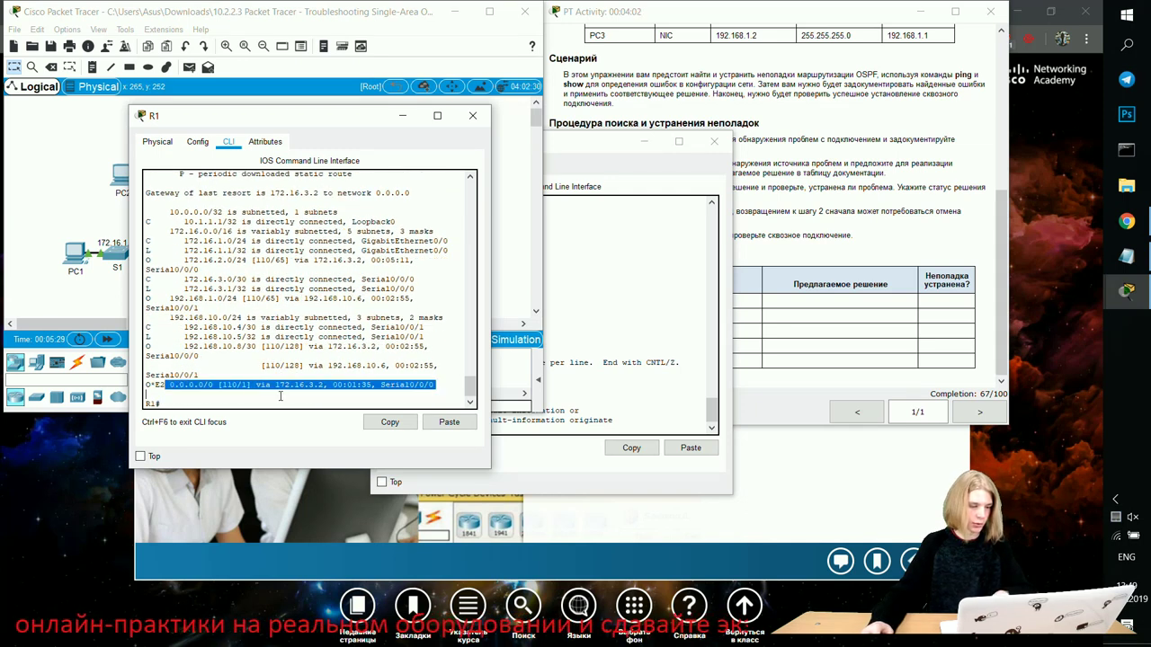
pyautogui.click(323, 376)
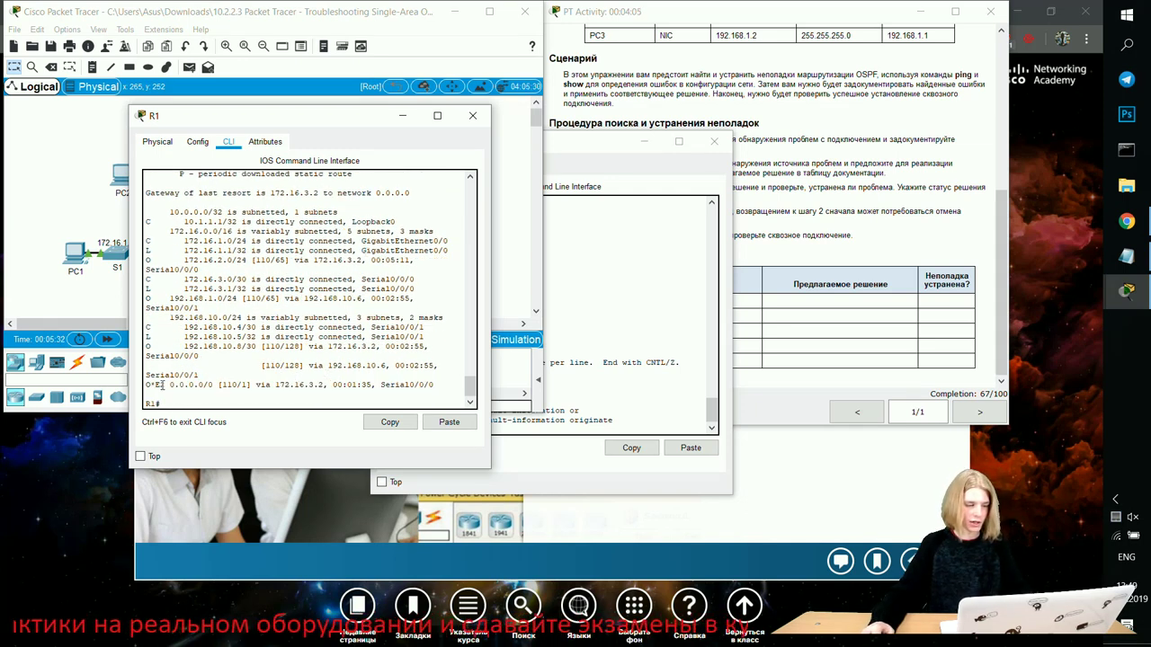
pyautogui.moveTo(147, 385); pyautogui.dragTo(231, 384)
pyautogui.click(472, 115)
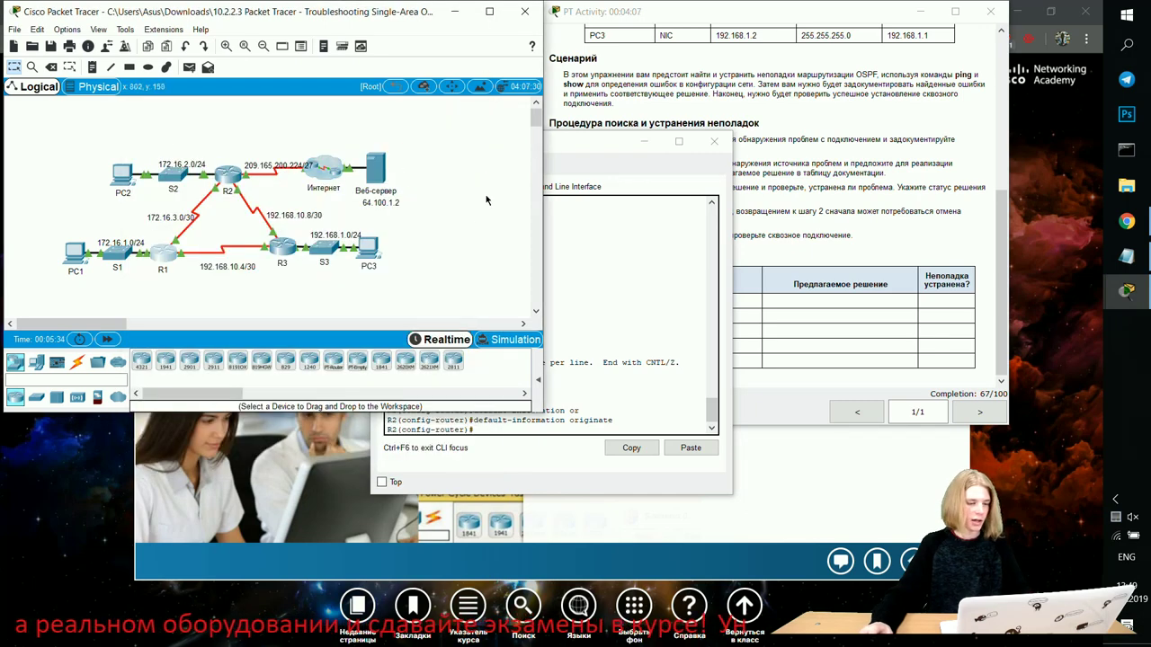
# - Open R3's command line and enter privileged EXEC mode
pyautogui.click(283, 245)
pyautogui.click(469, 169)
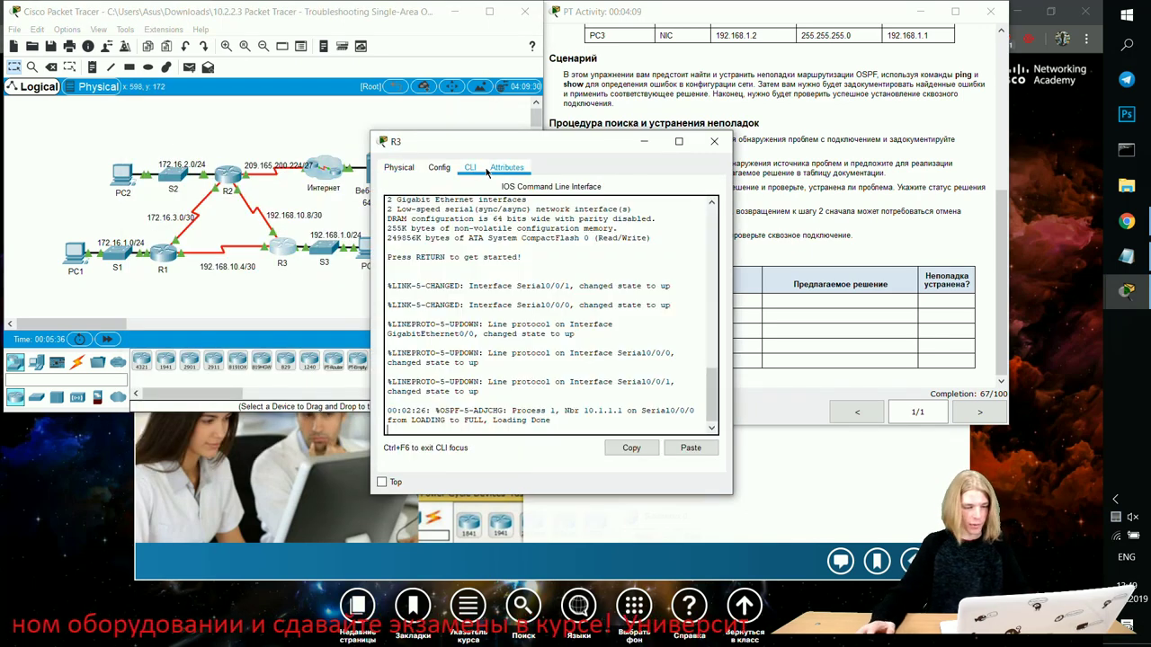
pyautogui.write('en')
pyautogui.press('Return')
# - Display R3's running configuration with show run and page through it to the end
pyautogui.write('sho')
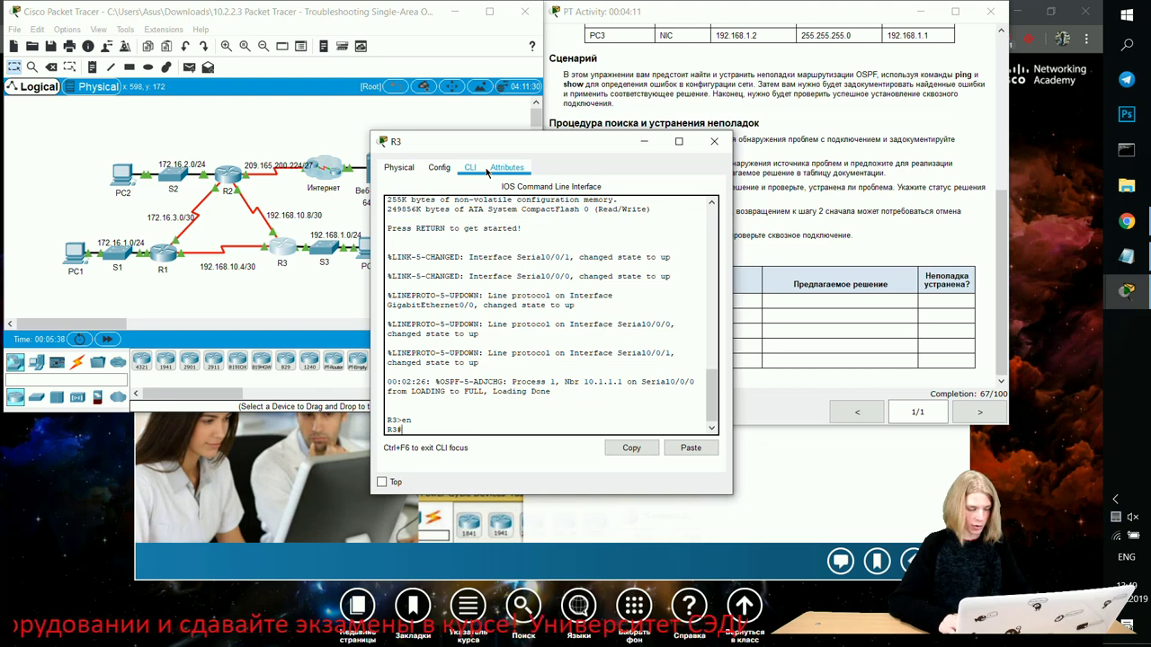
pyautogui.write('w run')
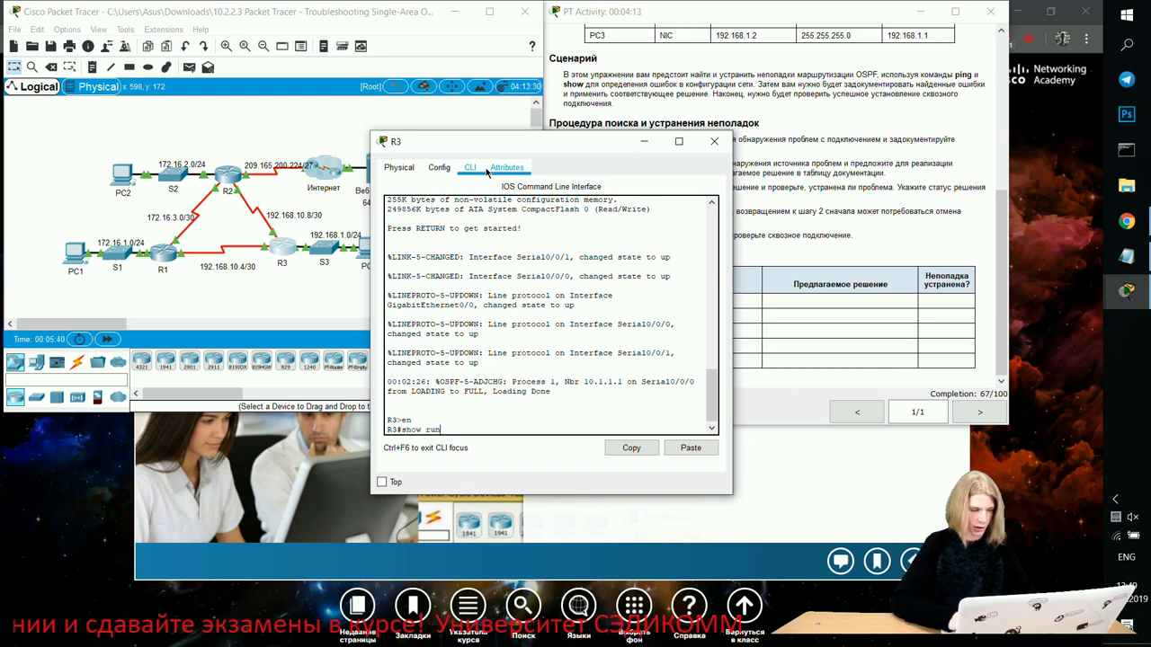
pyautogui.press('Return')
pyautogui.press('space')
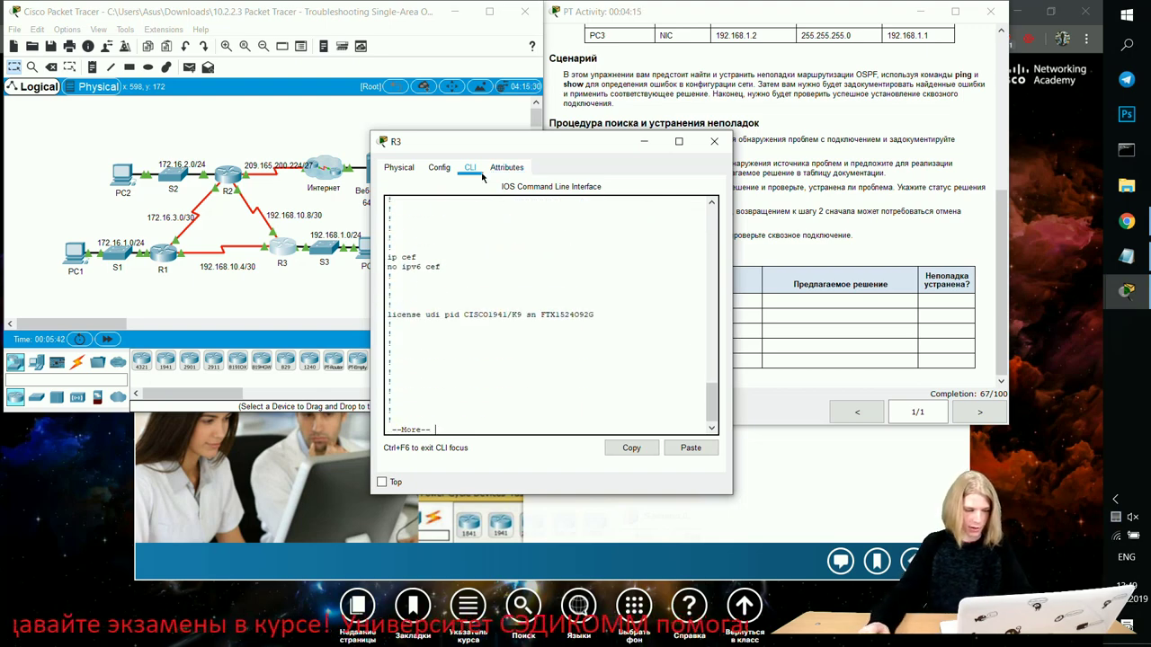
pyautogui.press('space')
pyautogui.press('space')
pyautogui.press('space')
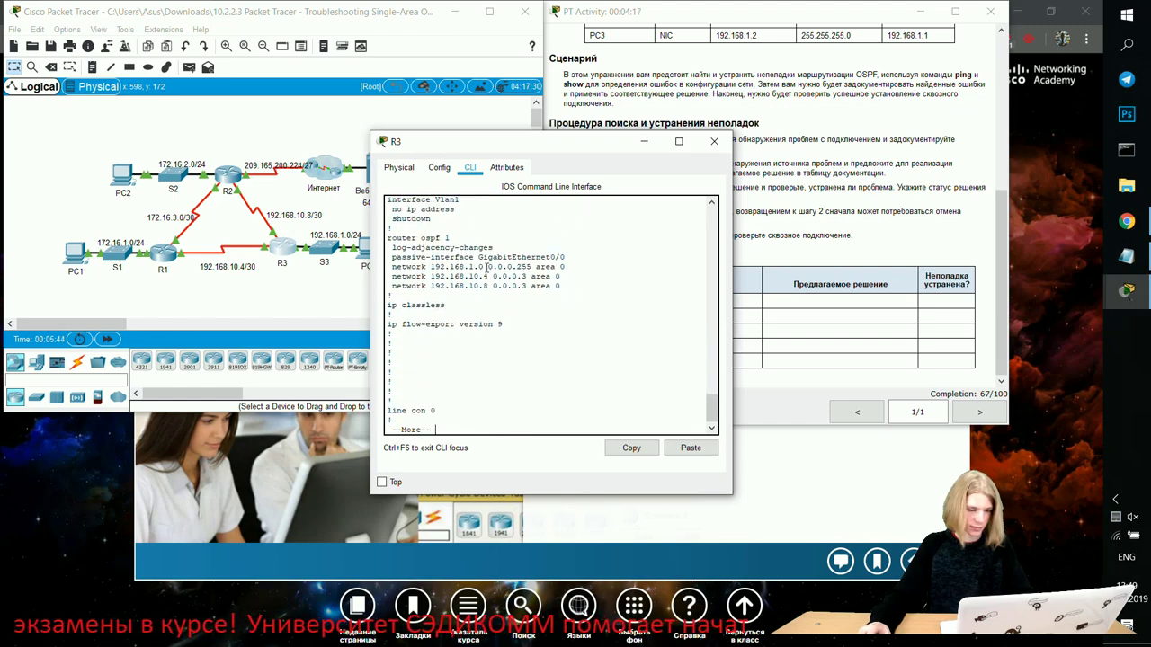
pyautogui.press('Return')
pyautogui.press('Return')
pyautogui.press('Return')
pyautogui.press('Return')
# - Examine the OSPF and serial interface sections of R3's running configuration, highlighting the hello-interval line under Serial0/0/1
pyautogui.scroll(7, 497, 304)
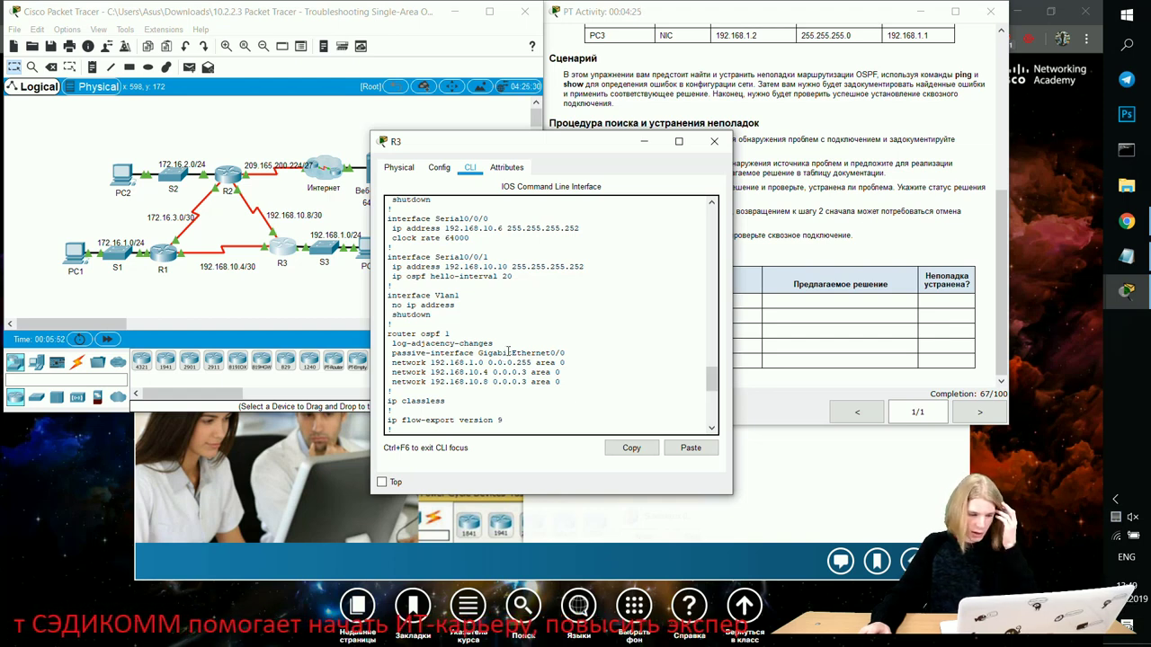
pyautogui.scroll(-1, 563, 360)
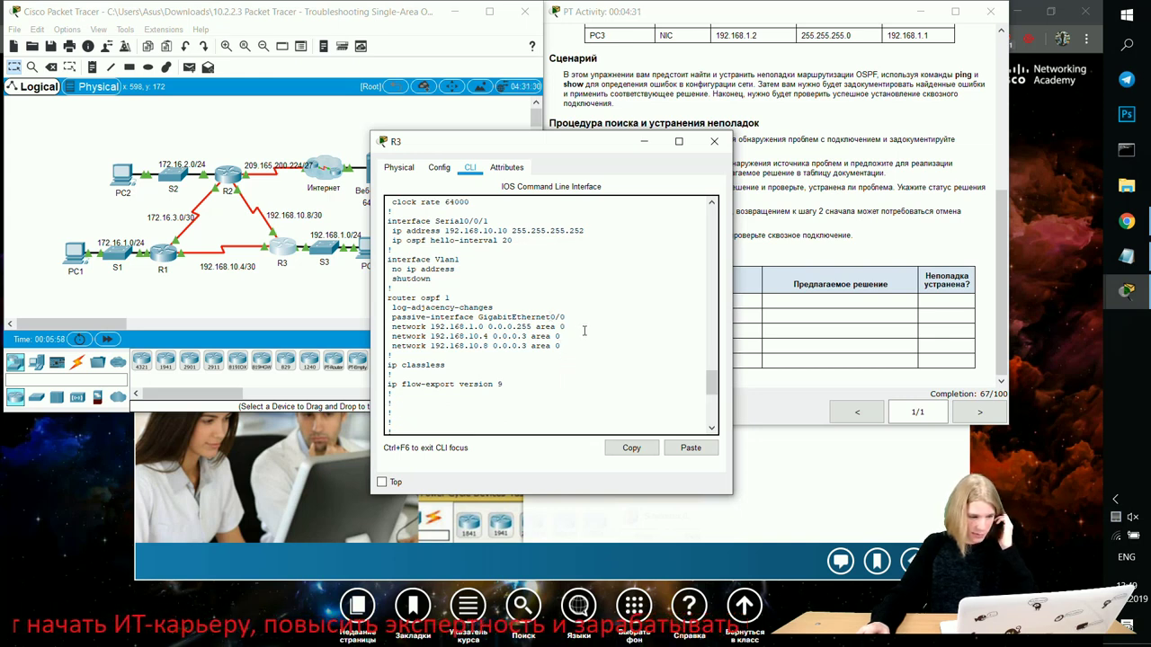
pyautogui.scroll(1, 570, 309)
pyautogui.scroll(2, 516, 286)
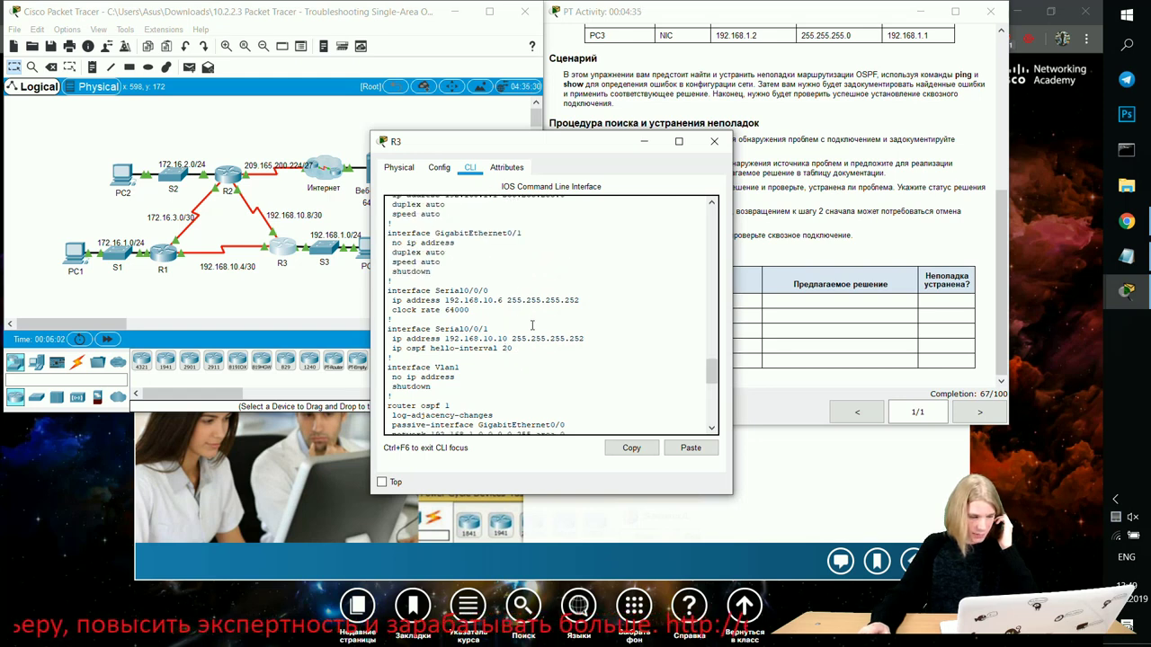
pyautogui.moveTo(513, 349); pyautogui.dragTo(420, 349)
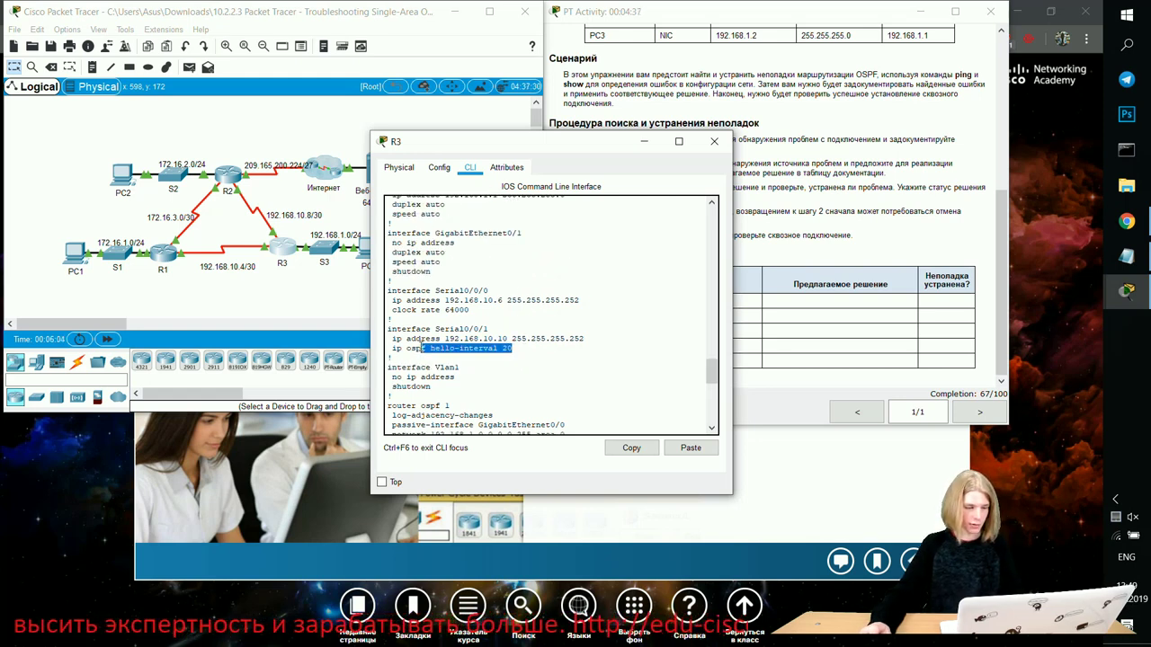
# - Check R2's running configuration for an OSPF hello-interval setting on its serial link to R3
pyautogui.click(231, 176)
pyautogui.scroll(8, 464, 317)
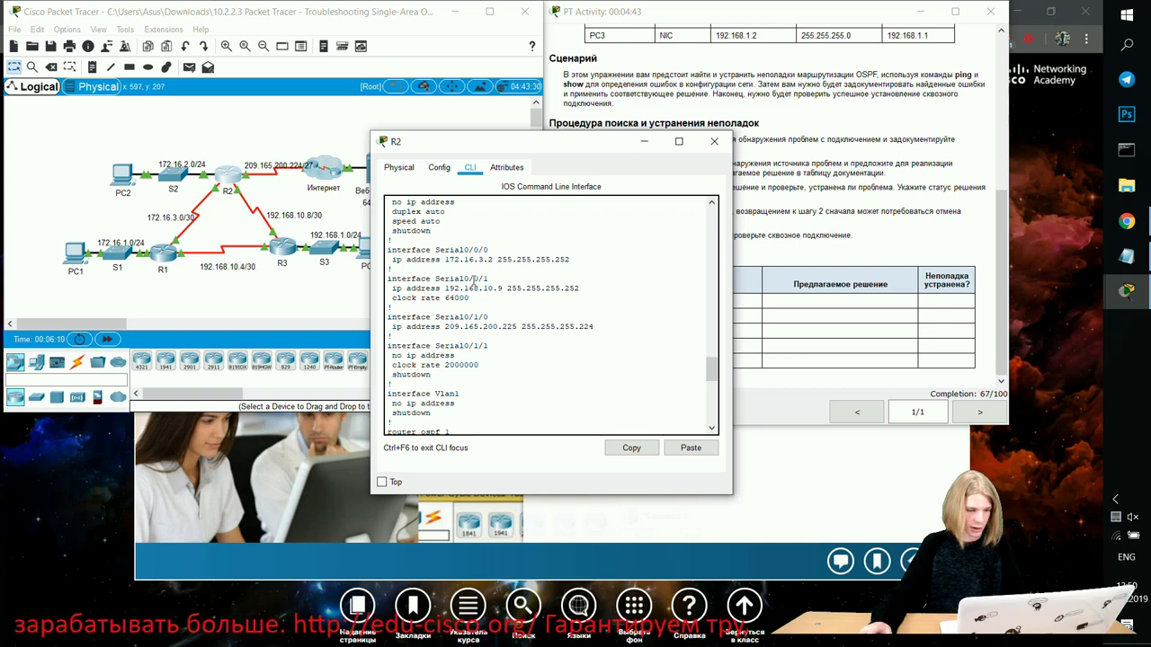
pyautogui.scroll(-3, 458, 355)
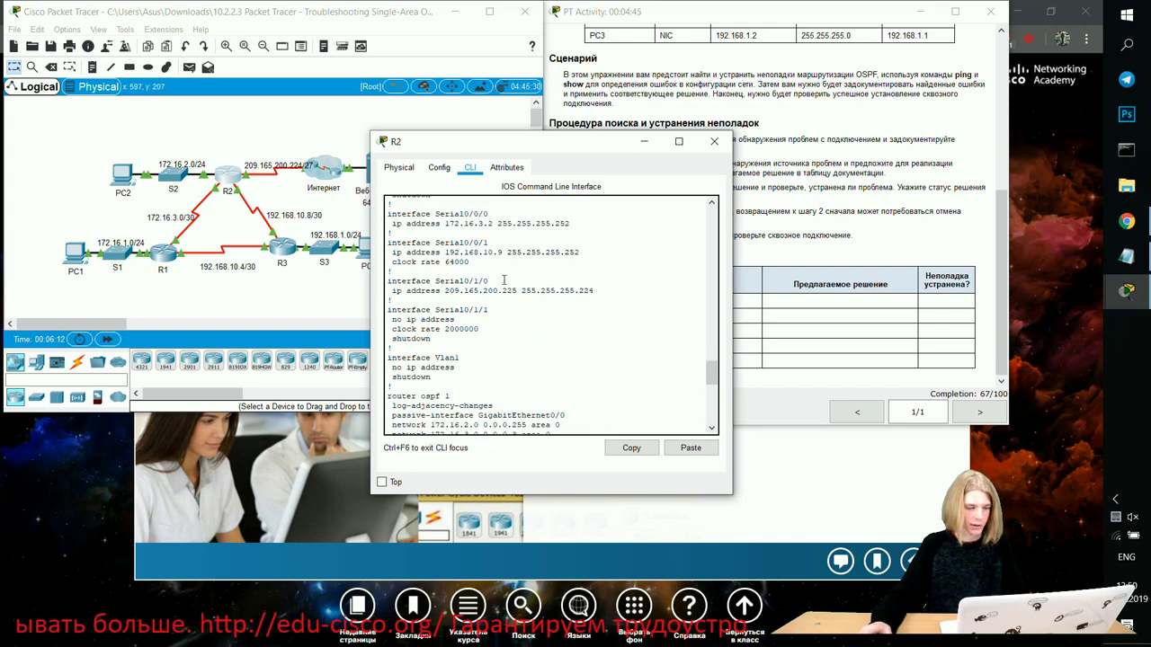
pyautogui.scroll(4, 505, 287)
# - Go back to R3's command line and review its Serial0/0/1 and OSPF settings again
pyautogui.click(285, 248)
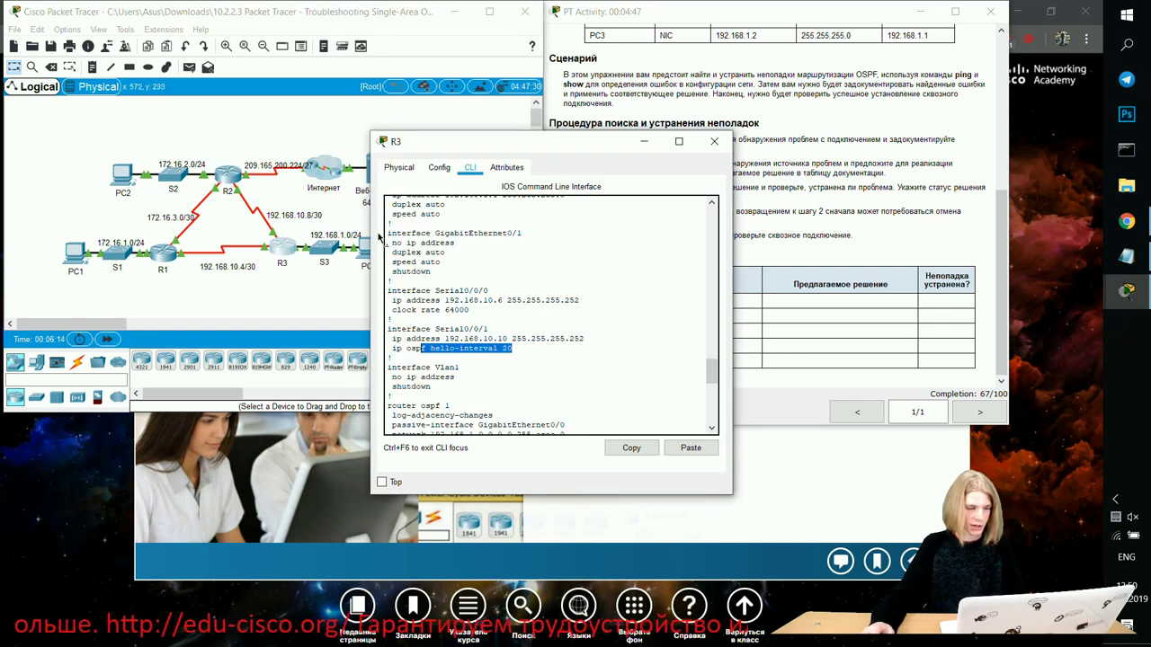
pyautogui.scroll(-4, 589, 335)
pyautogui.scroll(5, 557, 315)
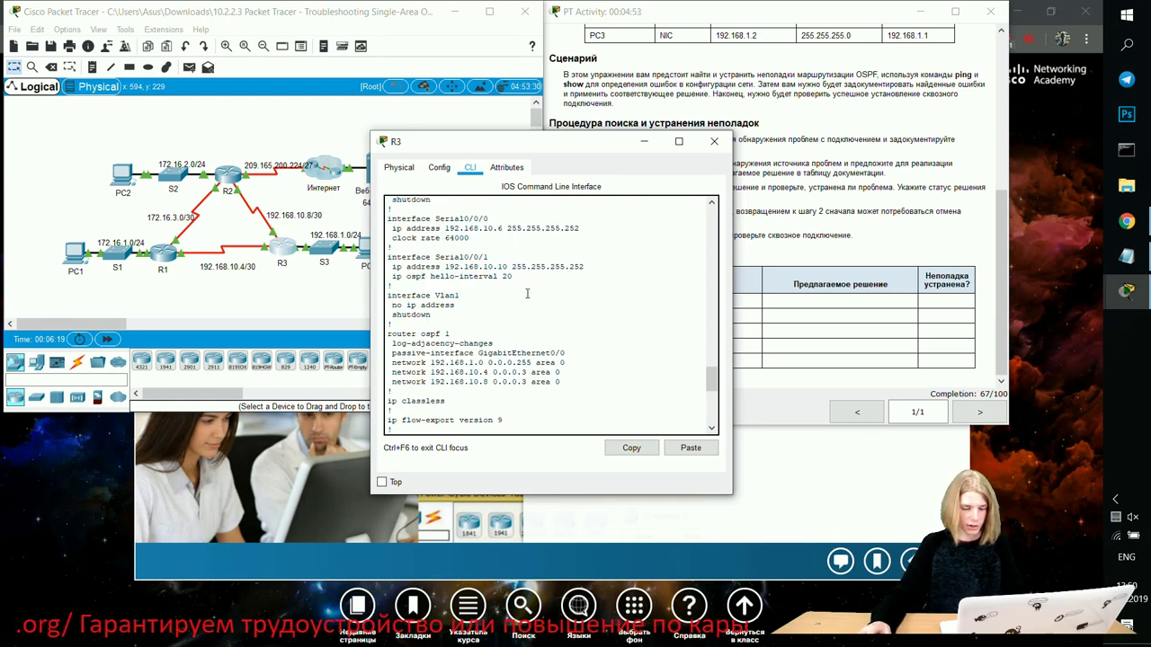
pyautogui.scroll(-8, 527, 293)
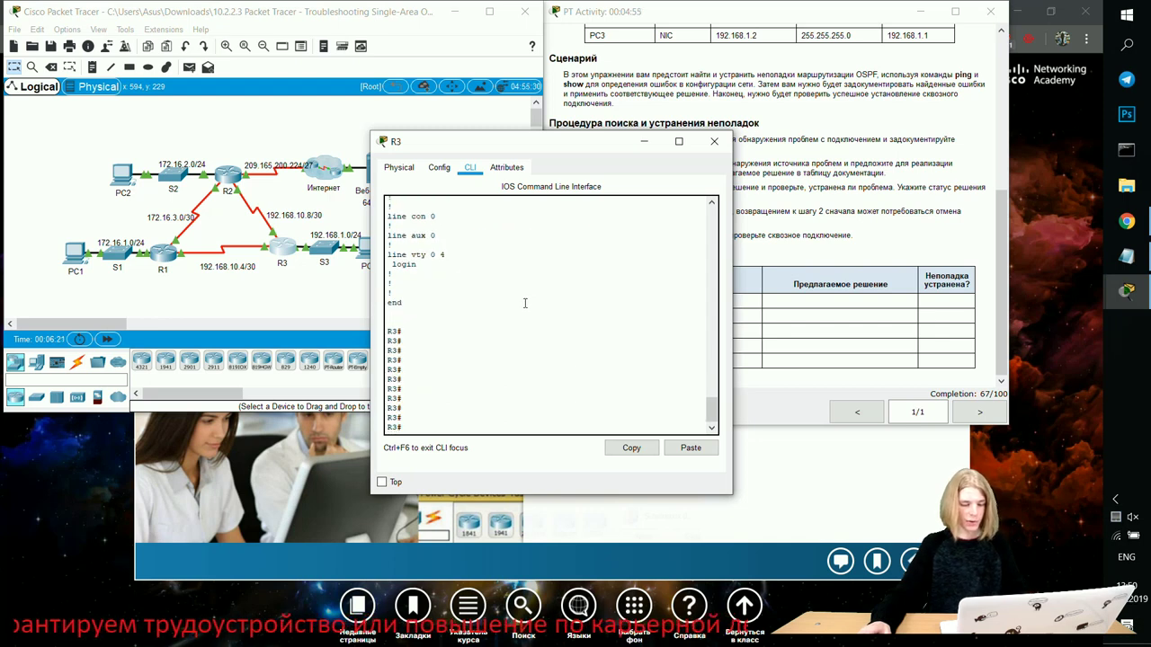
# - Enter global configuration mode on R3 and open the configuration of interface s0/0/1
pyautogui.write('conf t')
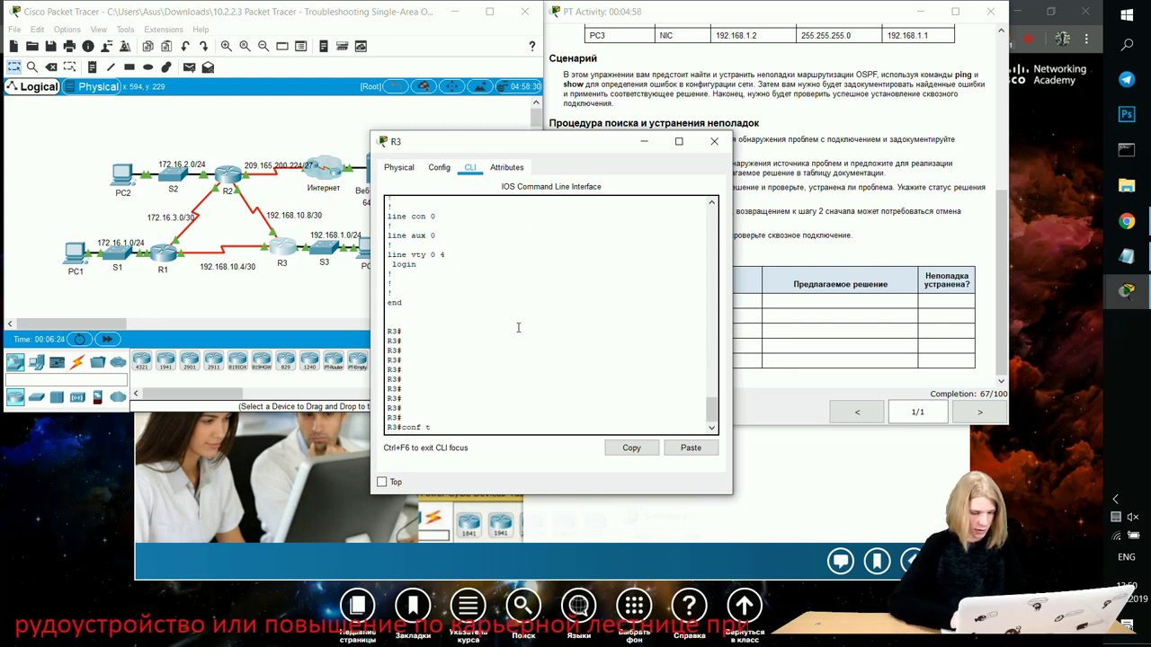
pyautogui.press('Return')
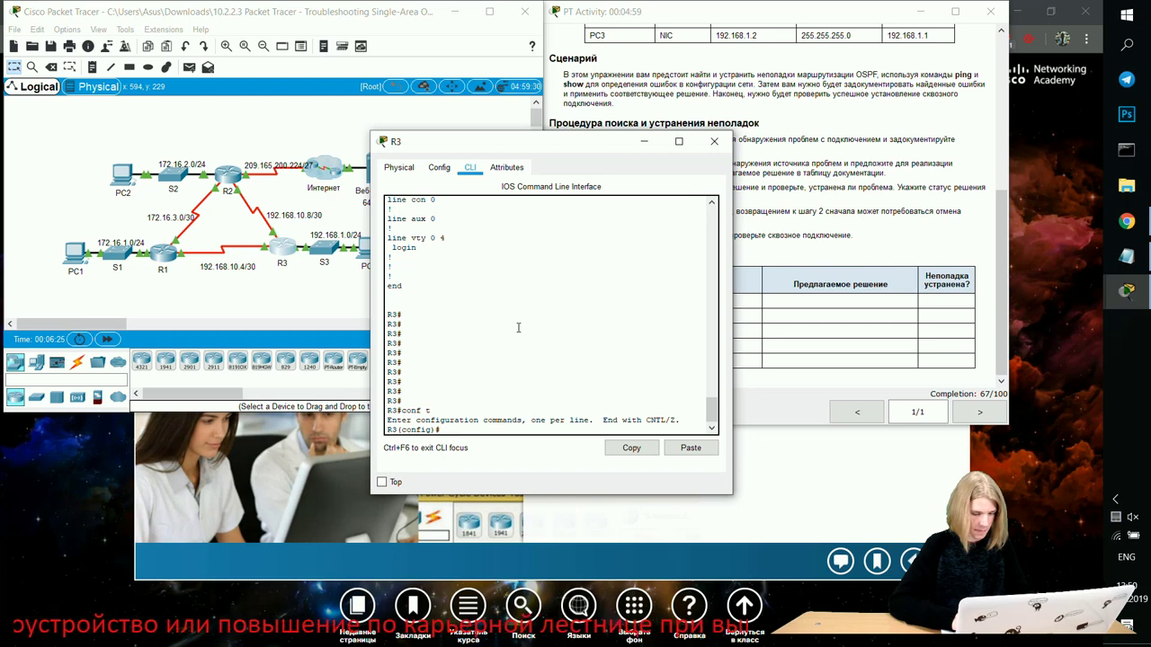
pyautogui.write('int')
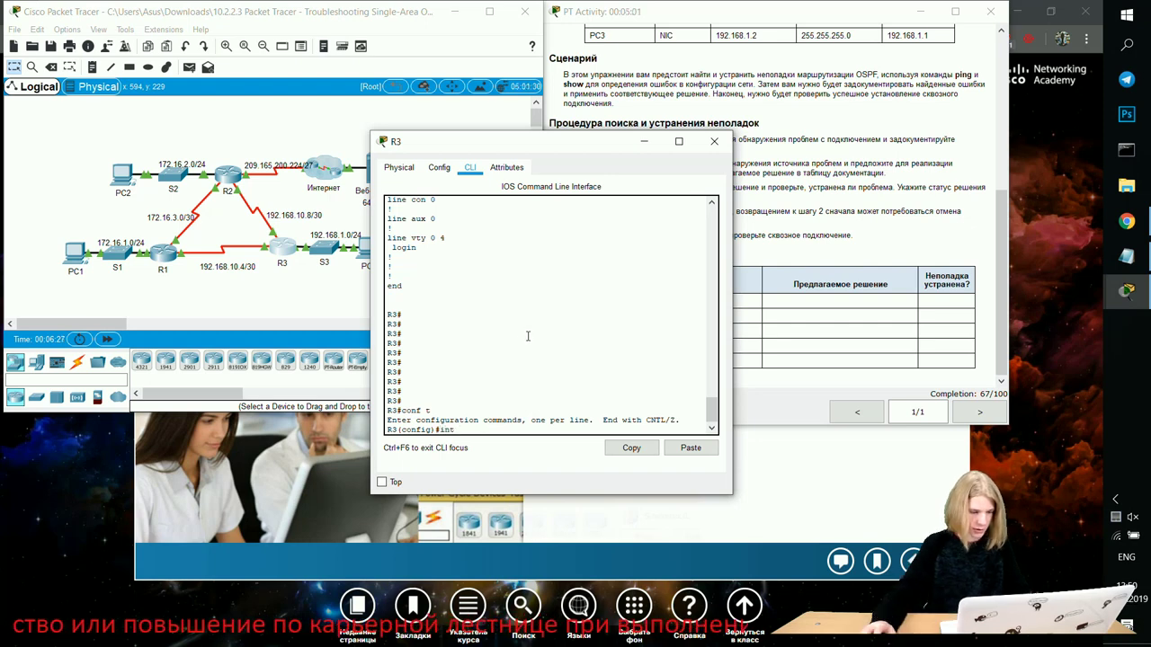
pyautogui.scroll(10, 526, 335)
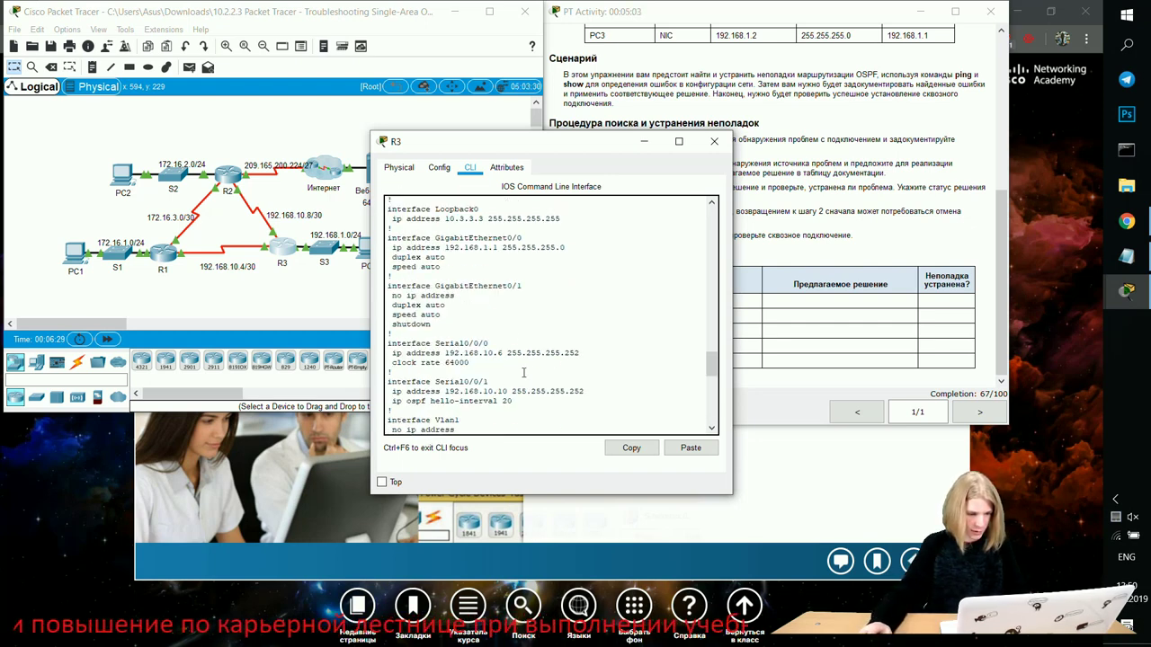
pyautogui.write('t')
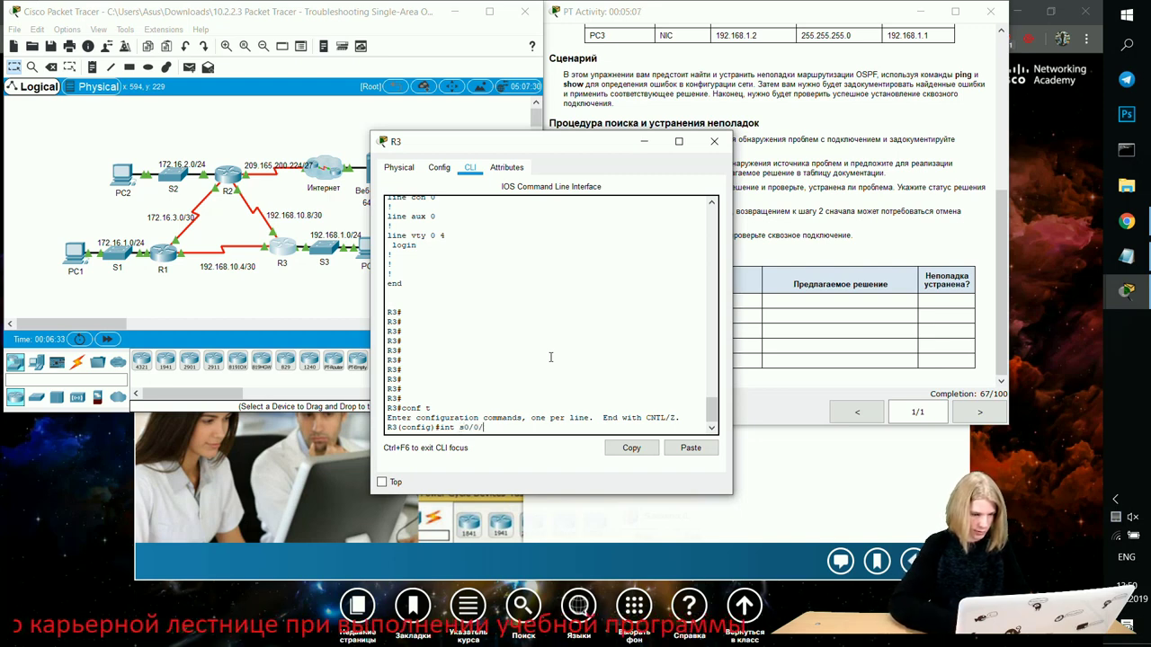
pyautogui.write(' s0/0/1')
pyautogui.press('Return')
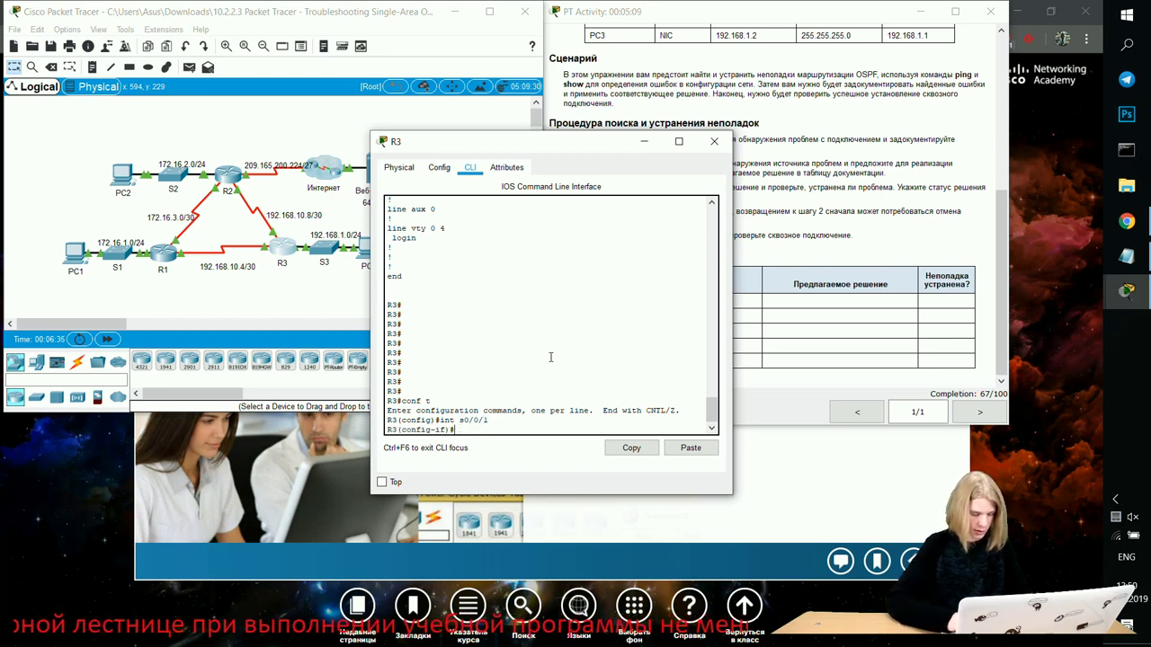
# - Remove the custom hello timer from R3's Serial0/0/1 with no ip ospf hello-interval 20
pyautogui.write('no ip ')
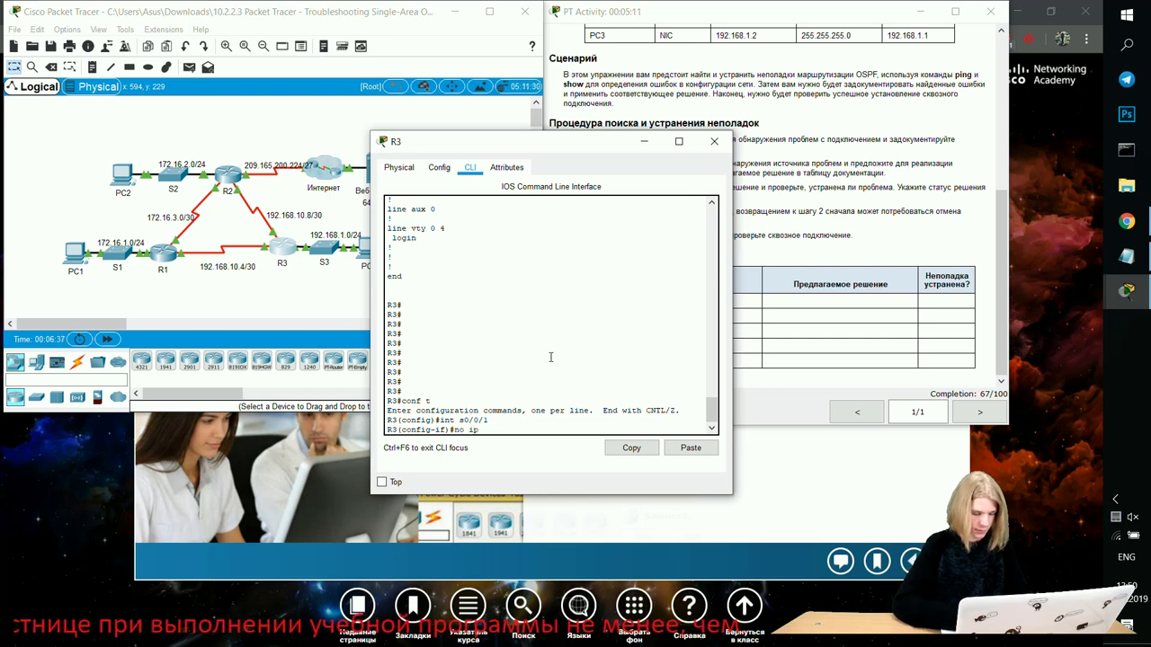
pyautogui.write('os')
pyautogui.press('Tab')
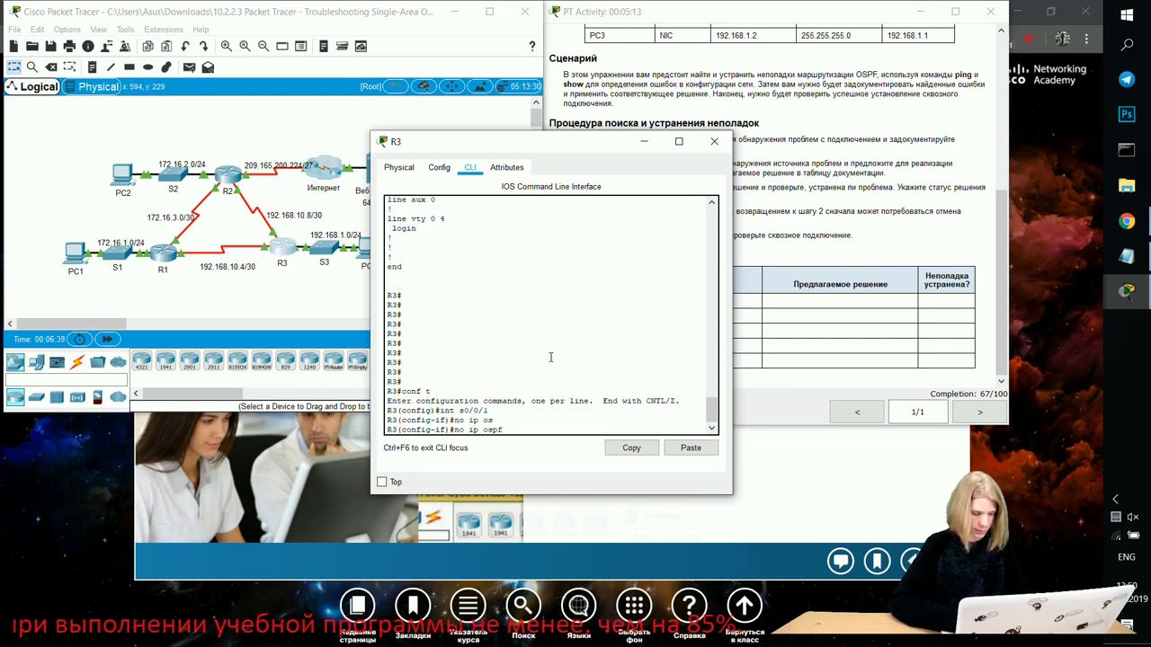
pyautogui.write('he')
pyautogui.press('Tab')
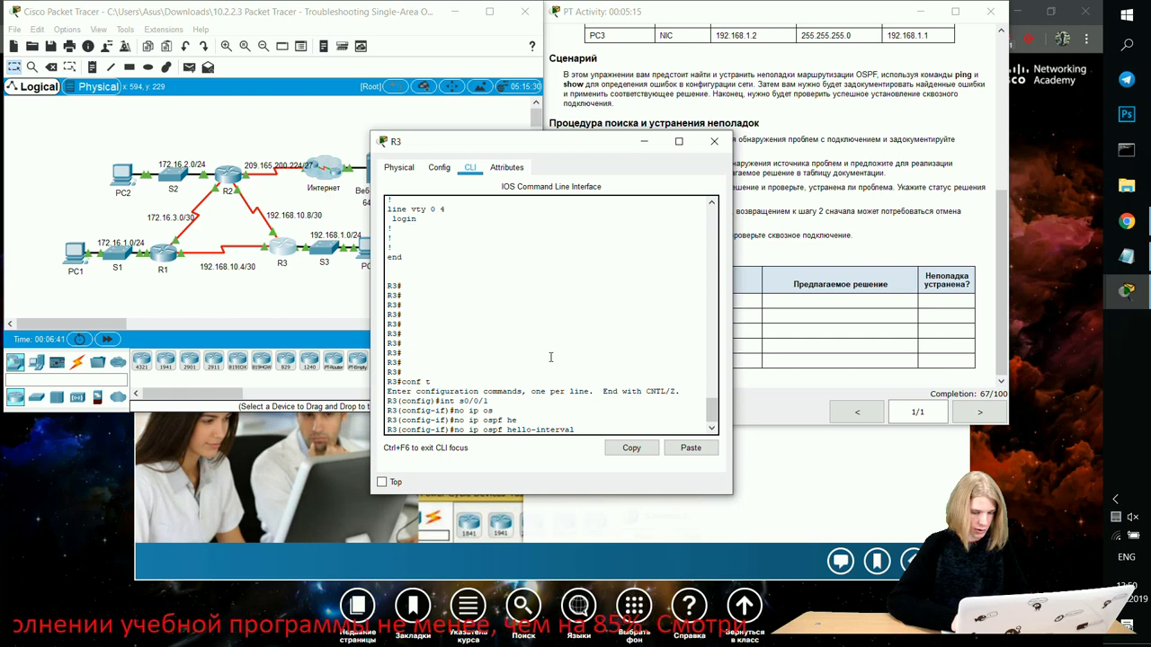
pyautogui.write('20')
pyautogui.press('Return')
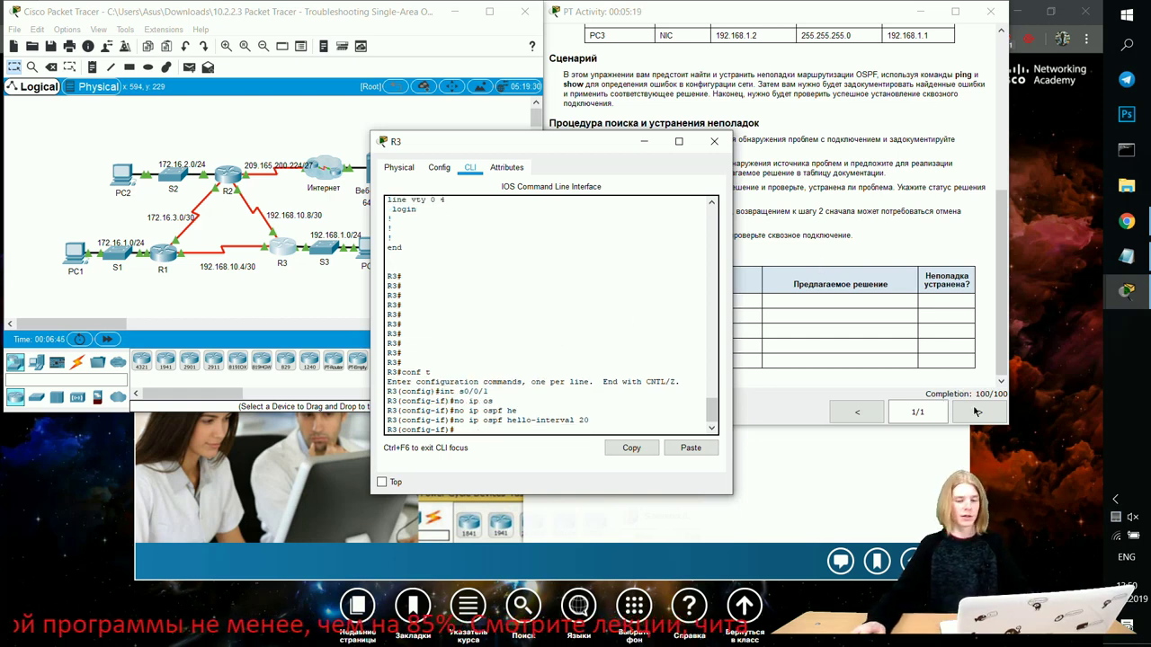
# - Review the activity's completion status and instructions with R3's window moved aside, and bring the network topology back to the front
pyautogui.click(809, 86)
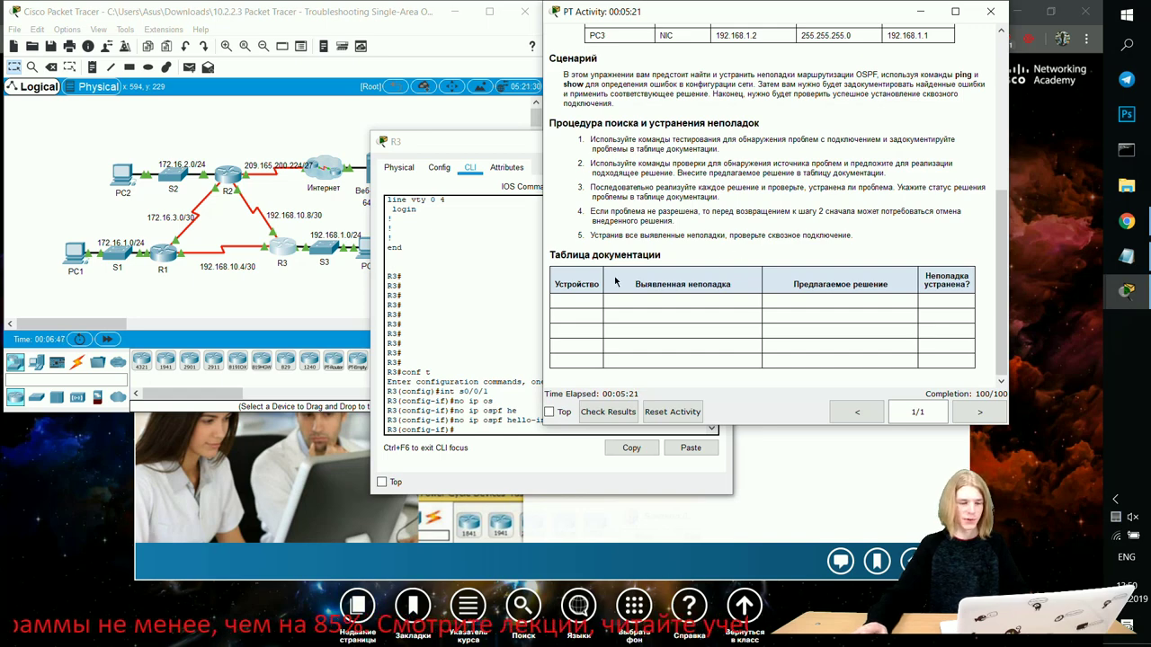
pyautogui.click(450, 142)
pyautogui.moveTo(449, 141); pyautogui.dragTo(178, 105)
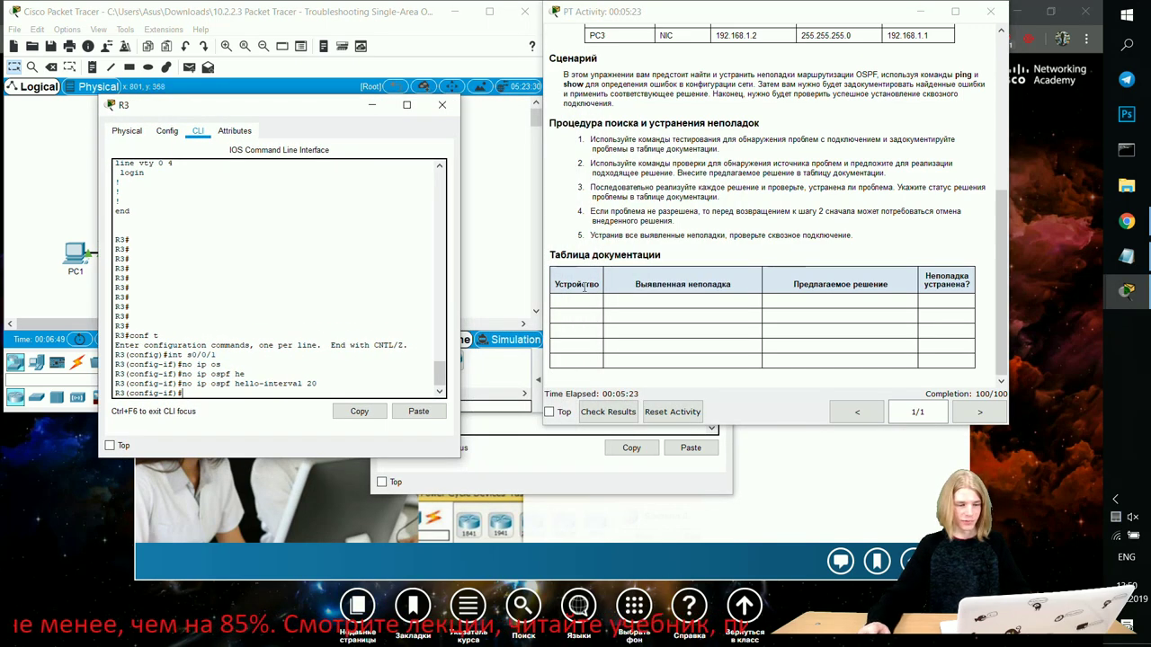
pyautogui.click(584, 286)
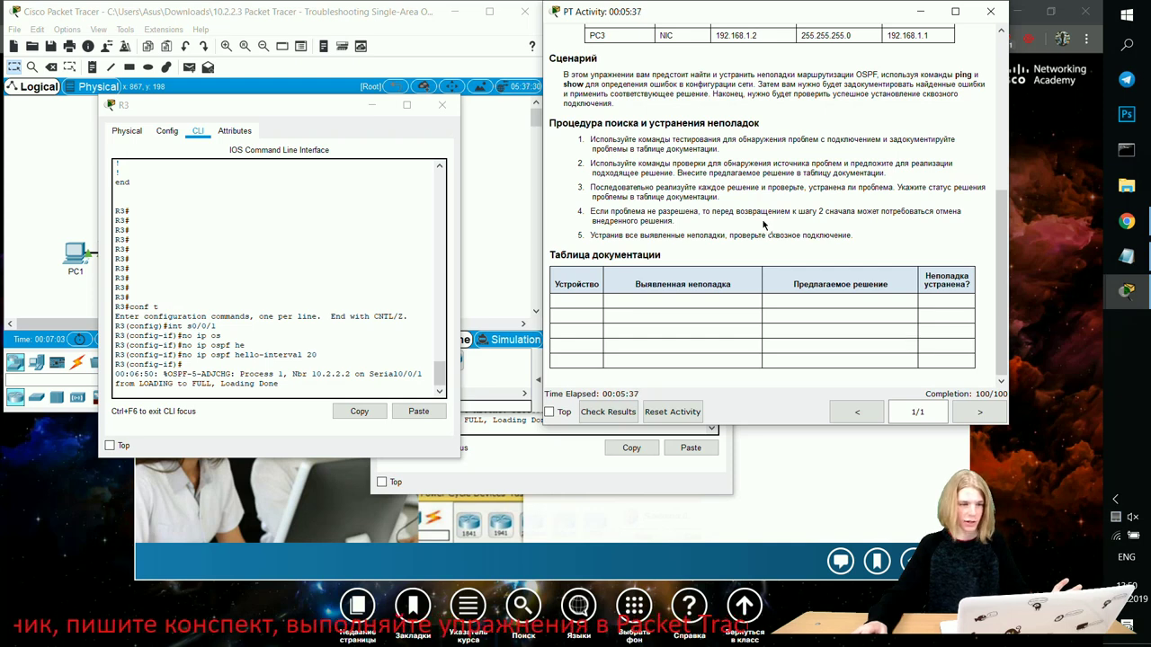
pyautogui.hotkey('alt', 'Tab')
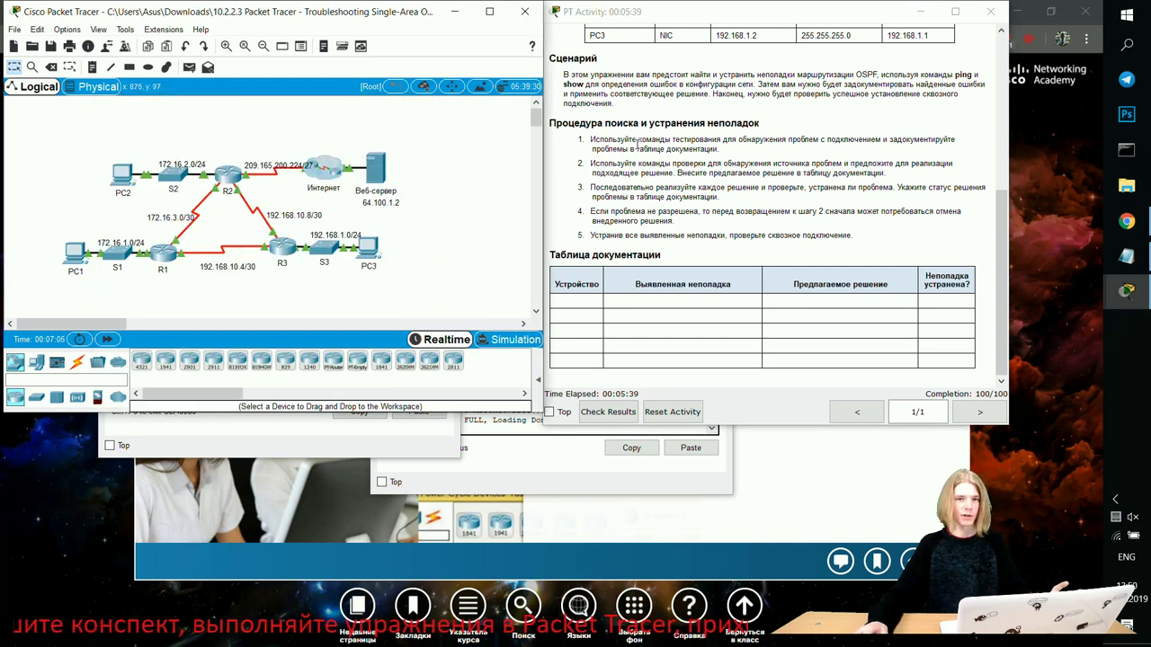